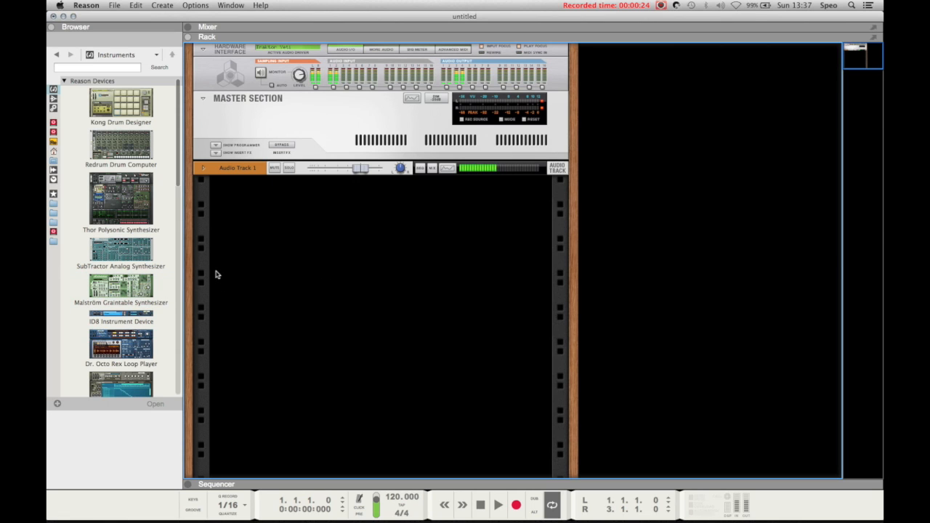
Step: Create an NN-XT sampler with the Hofner Pick.sxt patch in the rack and check its track in the sequencer
left_click_drag(148, 385, 380, 332)
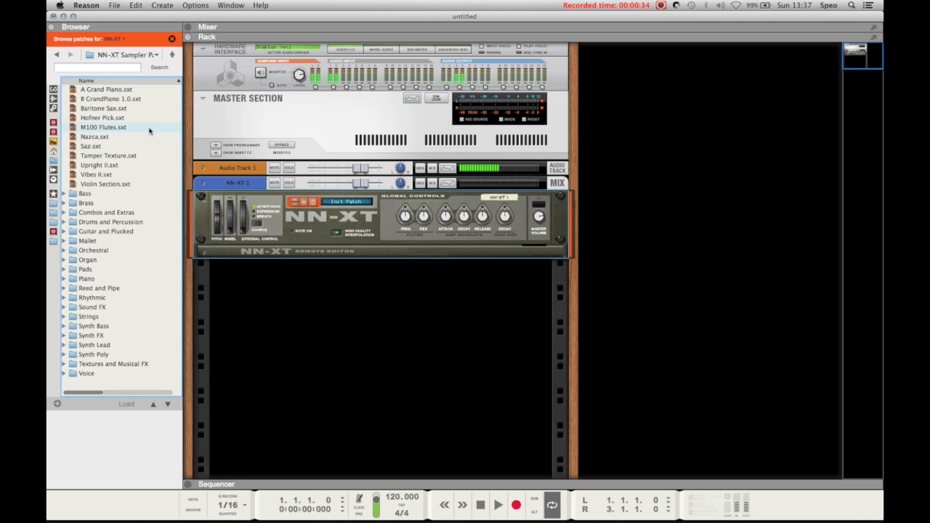
left_click(113, 118)
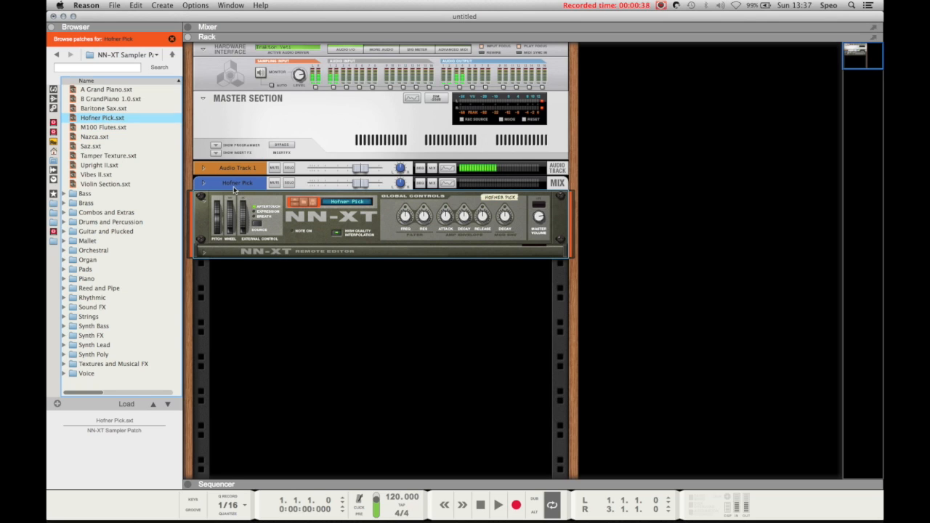
key("F7")
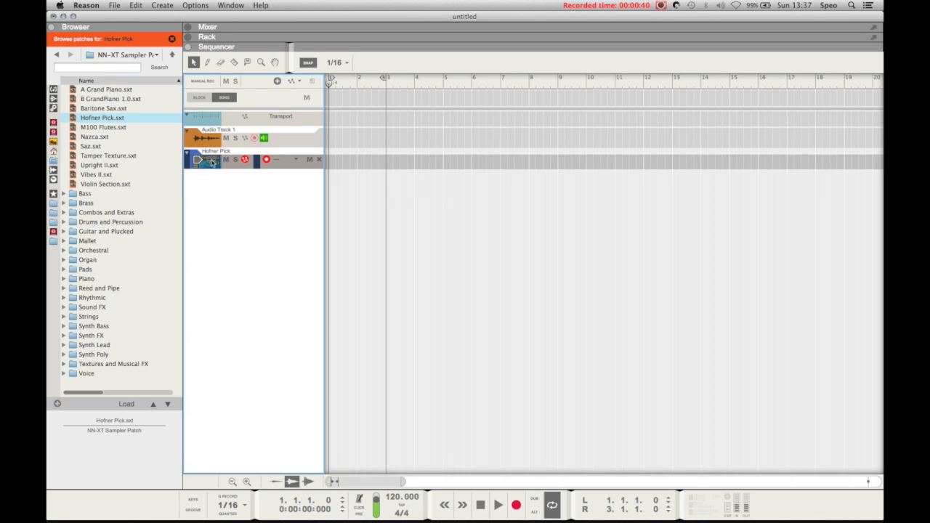
key("F6")
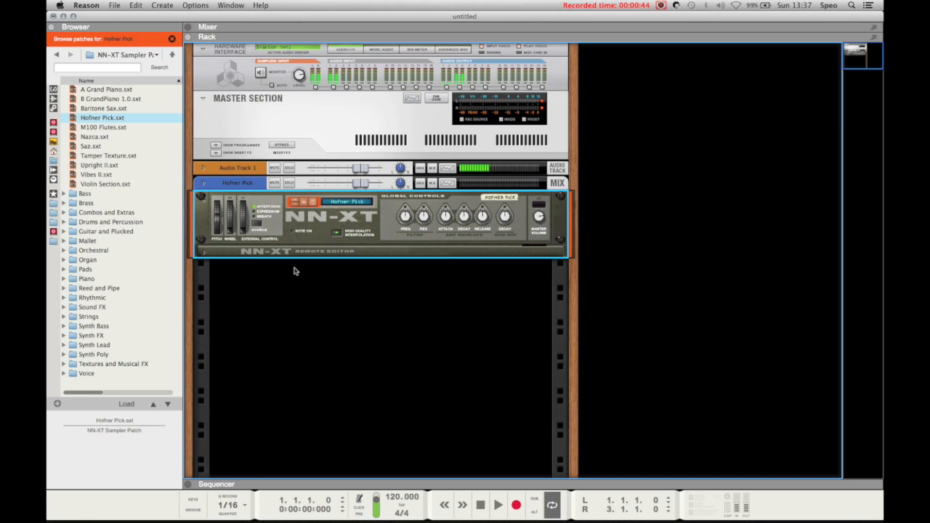
Step: Add a Softube Bass Amp from the effect devices to the rack below the NN-XT
left_click(55, 100)
scroll(109, 259, "down", 10)
left_click_drag(131, 335, 324, 352)
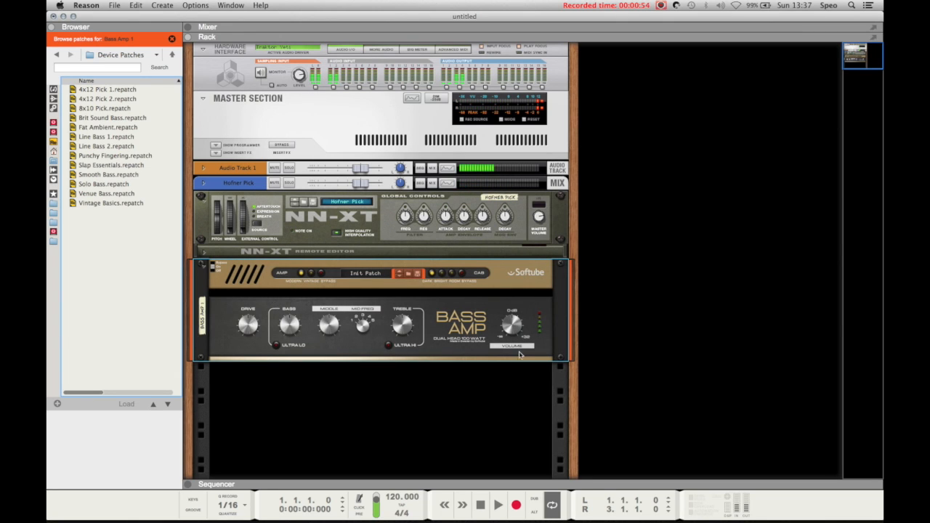
Step: Hide the untitled song and open Make A Stand 2.reason from the desktop
left_click(616, 401)
key("super+h")
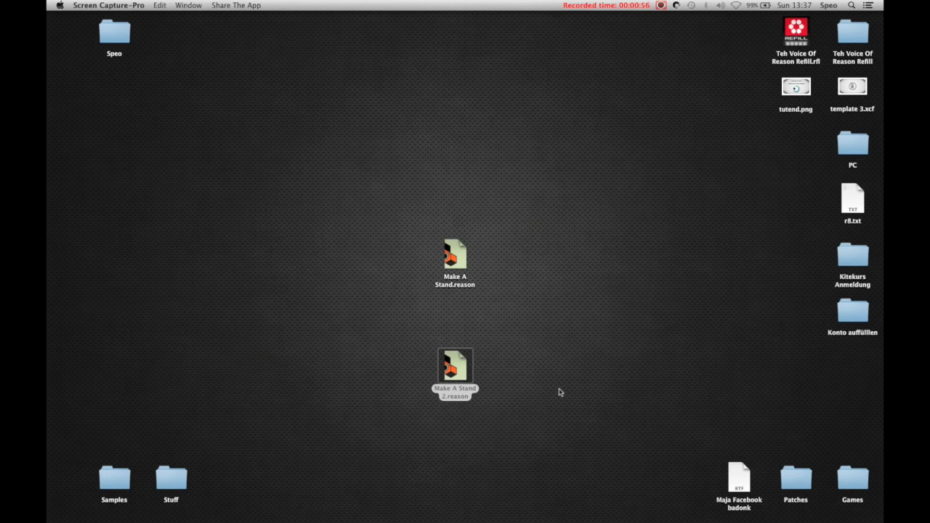
left_click(458, 370)
double_click(458, 369)
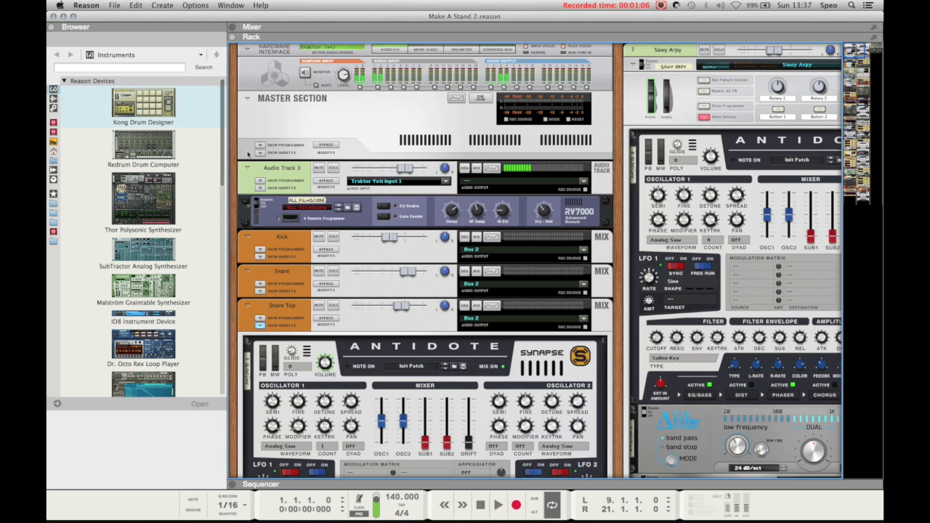
Step: Hide the browser and look through the song's tracks in the sequencer
key("F3")
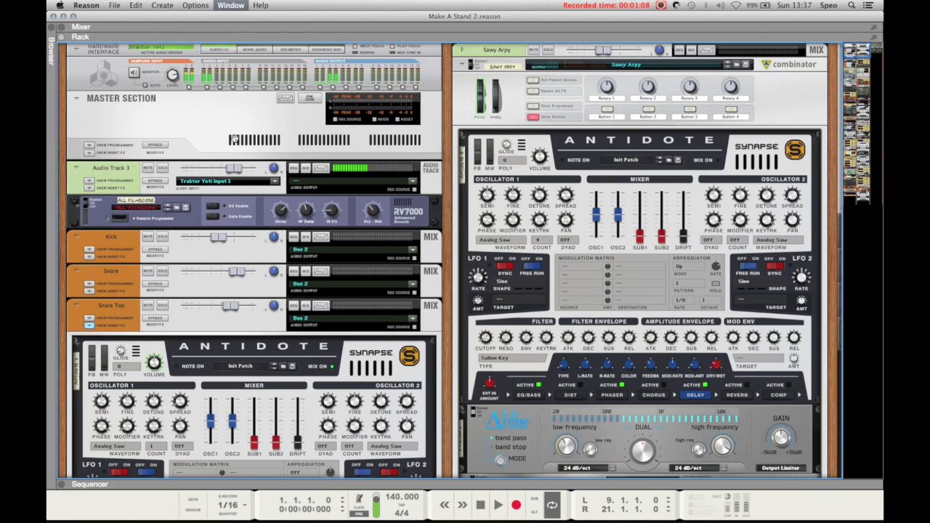
key("F7")
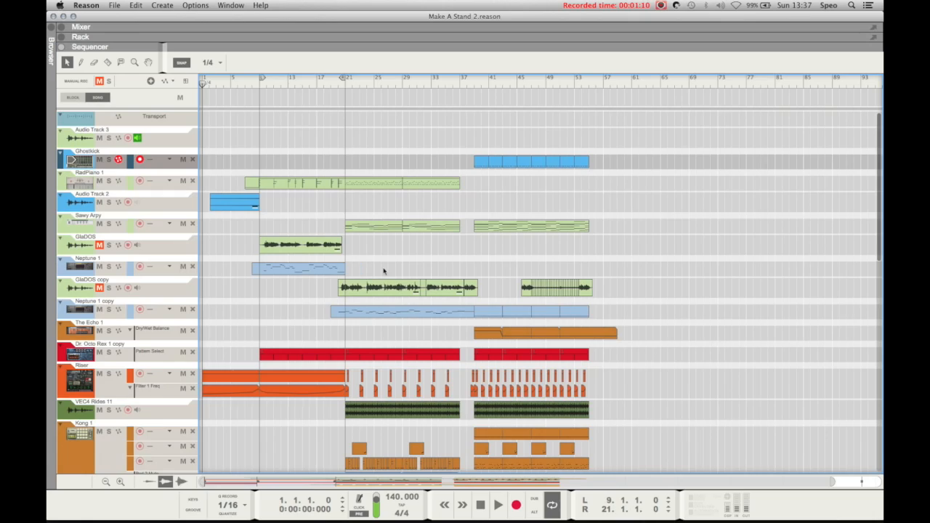
scroll(272, 317, "down", 10)
scroll(270, 314, "up", 8)
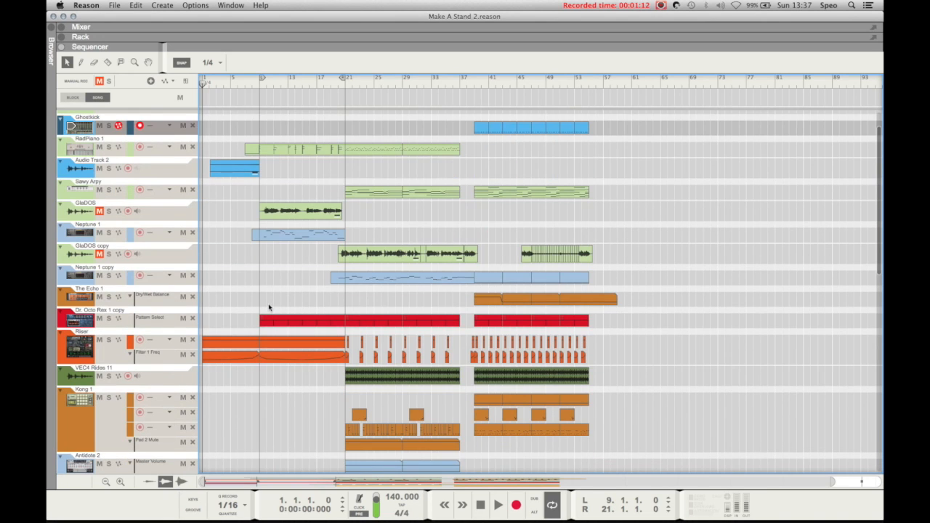
scroll(269, 306, "down", 8)
scroll(270, 266, "up", 3)
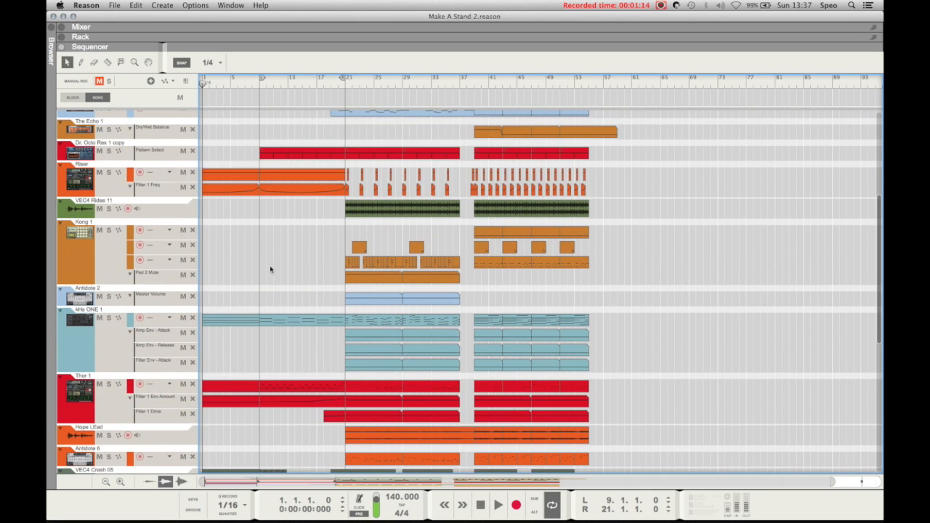
scroll(271, 282, "down", 3)
scroll(271, 282, "up", 2)
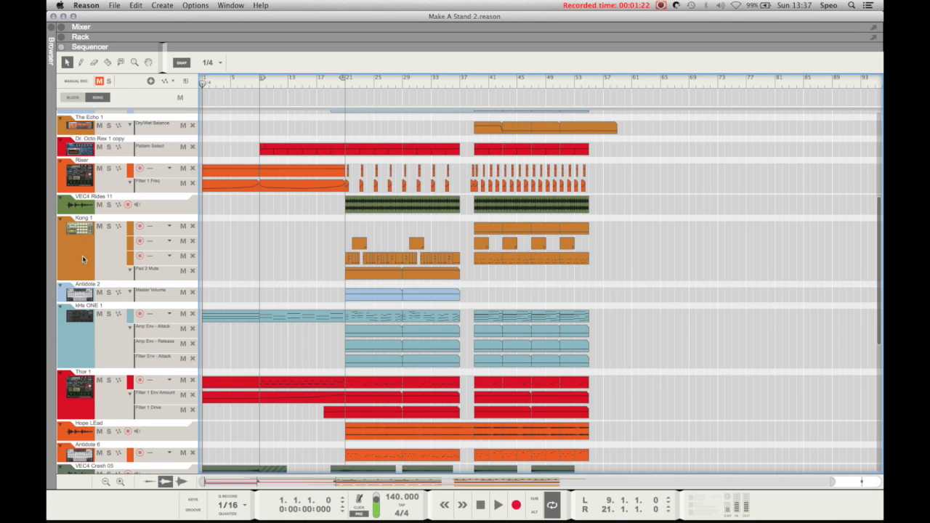
Step: Draw empty clips from bar 9 on Kong 1: 12 bars on the first note lane, 11 on the third, 12 on Pad 2 Mute
left_click(106, 261)
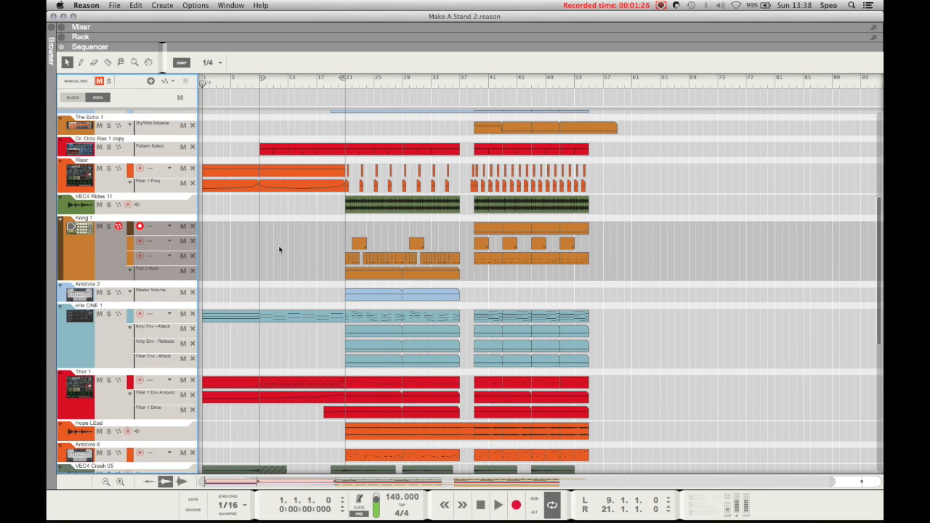
scroll(276, 248, "up", 1)
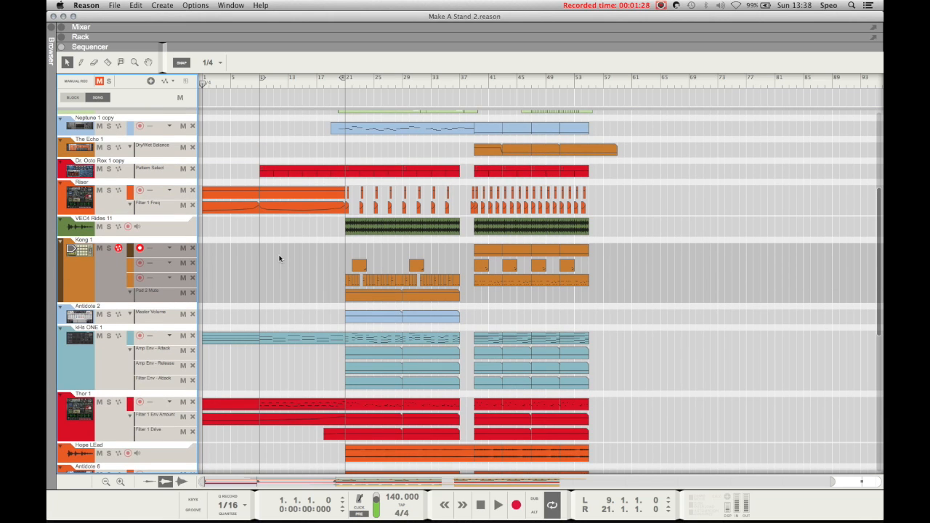
mouse_move(270, 248)
left_mouse_down()
mouse_move(344, 252)
mouse_move(337, 254)
left_mouse_up()
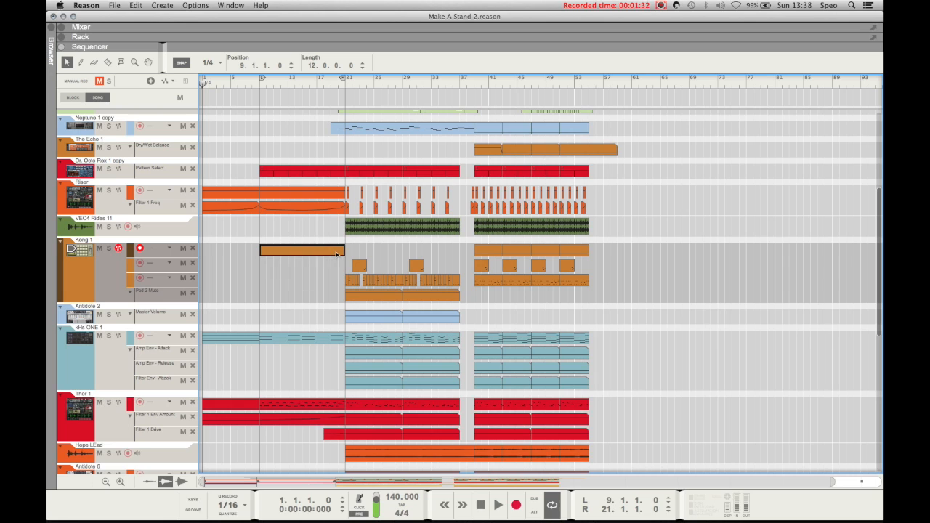
left_click_drag(260, 278, 331, 283)
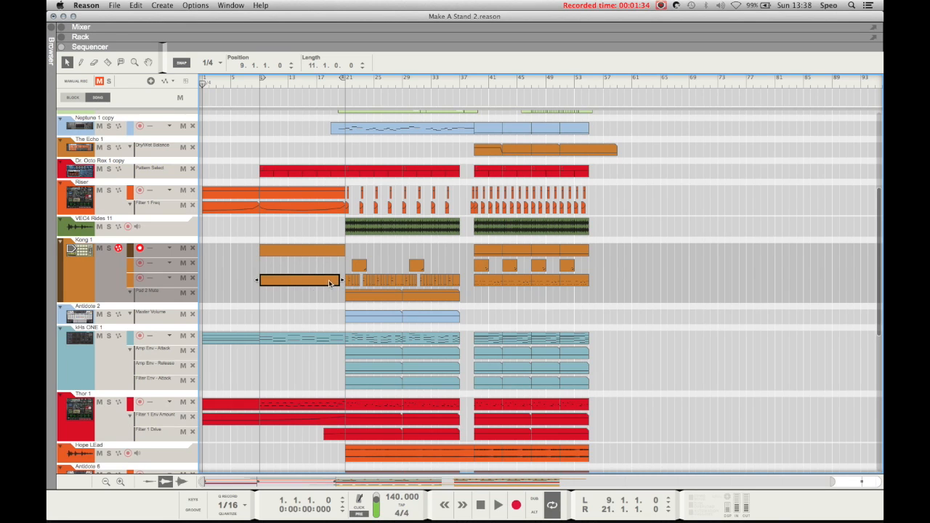
scroll(291, 300, "up", 1)
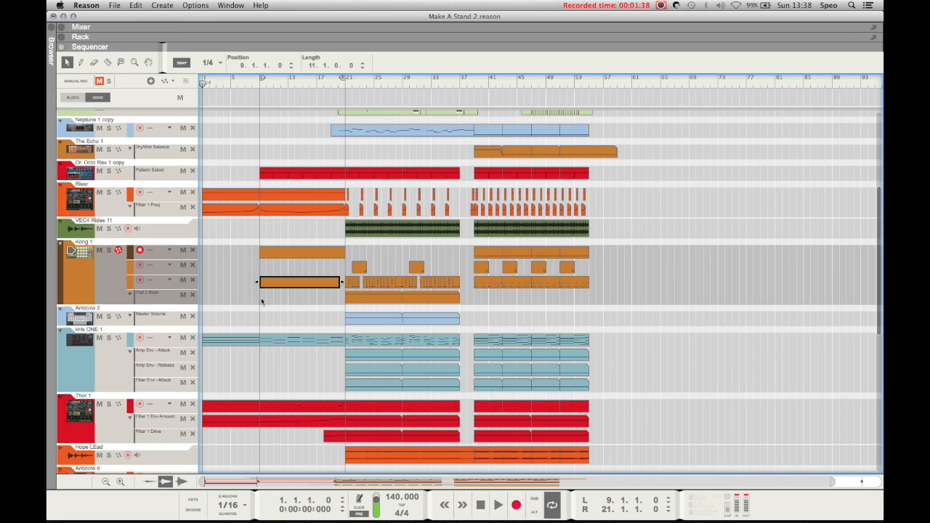
left_click(266, 296)
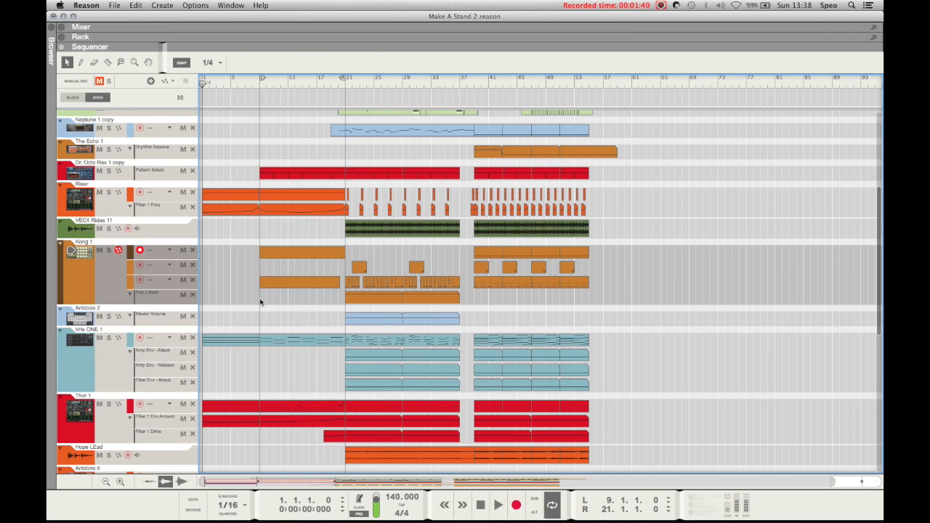
left_click_drag(260, 302, 346, 294)
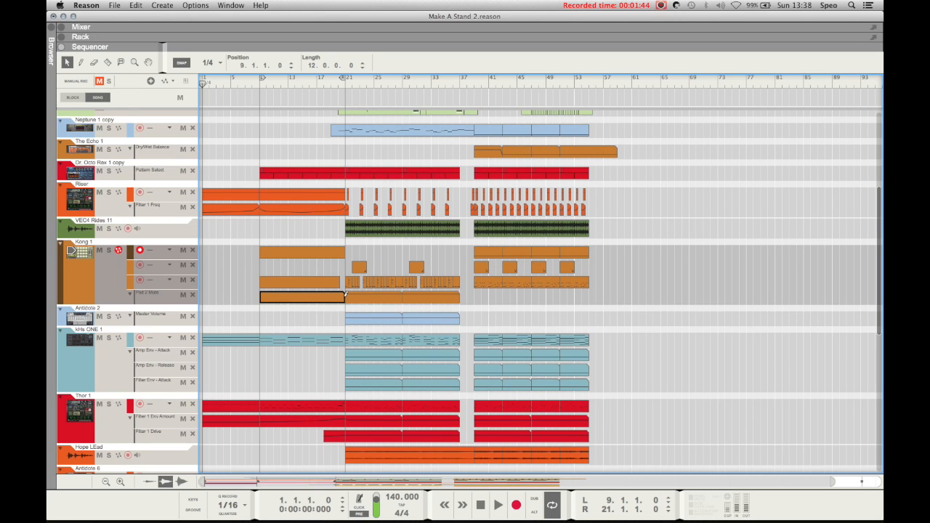
Step: Delete the three empty clips before bar 21 on the Kong 1 track
scroll(313, 293, "up", 1)
left_click(289, 272)
left_click_drag(293, 288, 293, 307)
key("Delete")
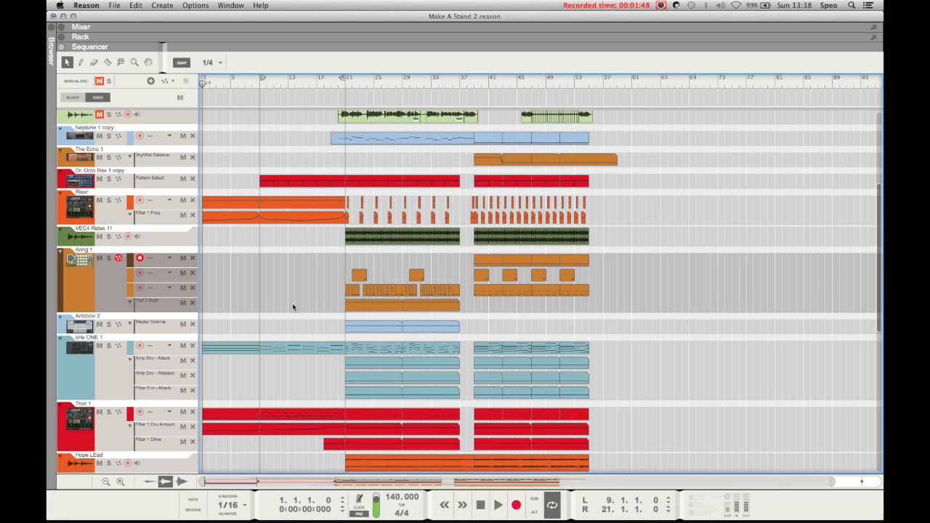
Step: Draw a 12-bar clip at bar 9 on Kong 1's first note lane and delete it
mouse_move(262, 258)
left_mouse_down()
mouse_move(400, 262)
mouse_move(348, 262)
left_mouse_up()
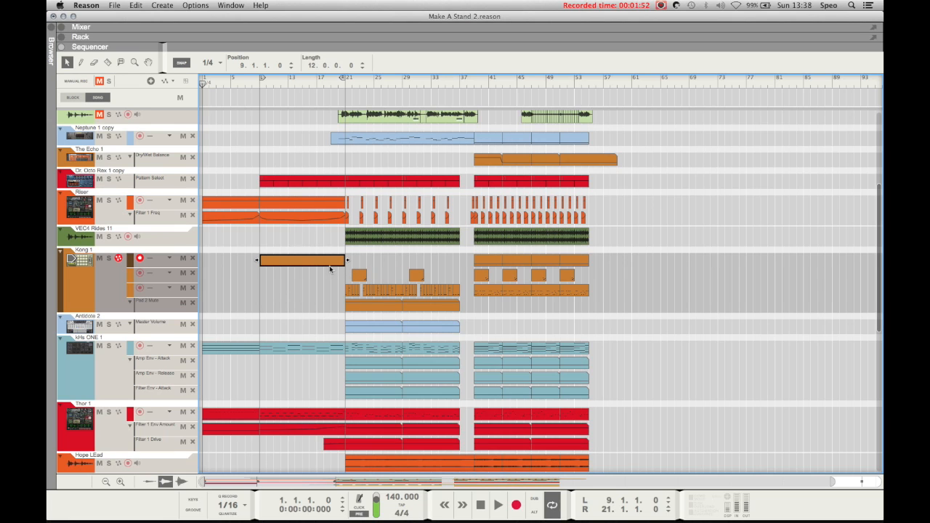
scroll(322, 272, "up", 1)
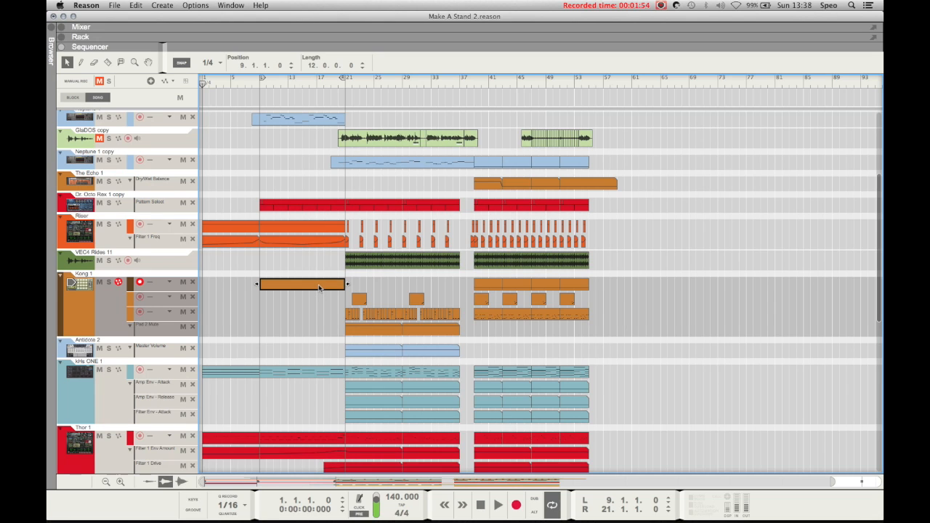
scroll(320, 287, "down", 1)
key("Delete")
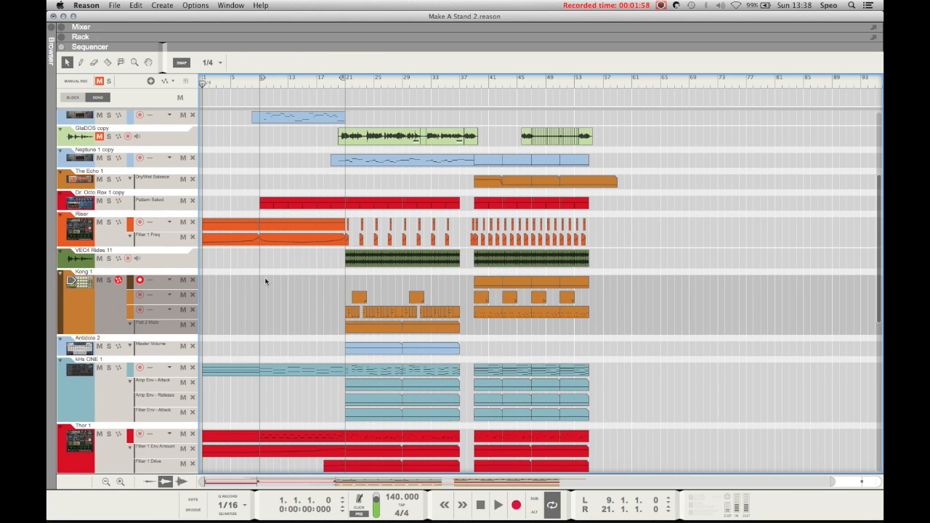
Step: Draw a 12-bar clip at bar 9 on Kong 1's first note lane and move it onto Thor 1's note lane
scroll(265, 283, "down", 2)
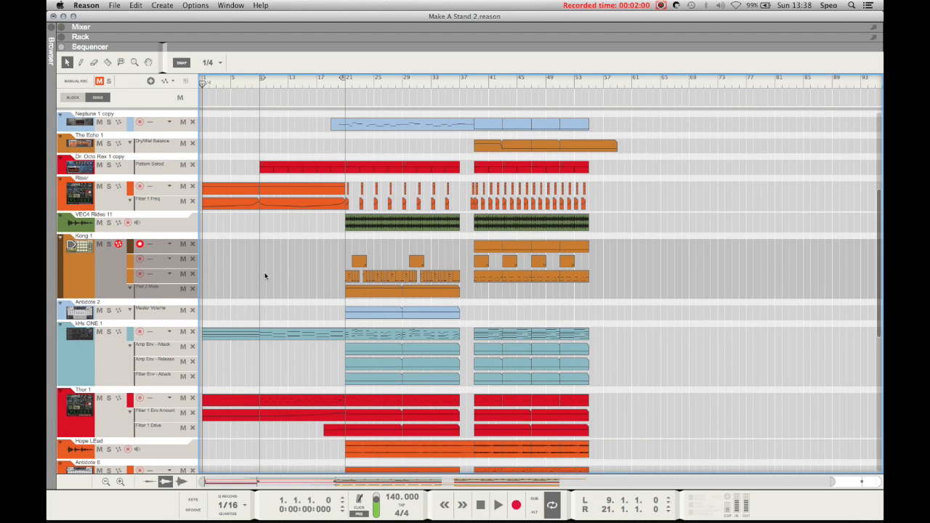
left_click_drag(261, 246, 347, 248)
scroll(297, 266, "up", 1)
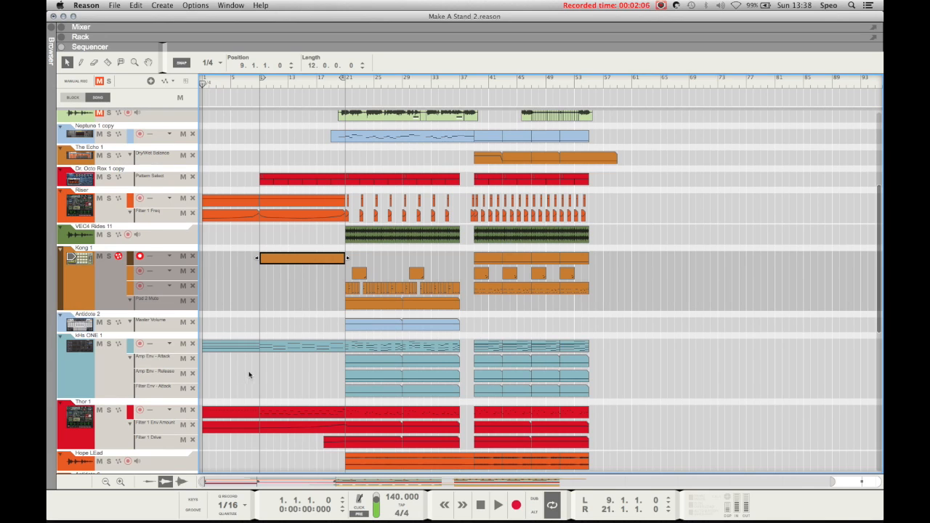
left_click_drag(285, 258, 289, 411)
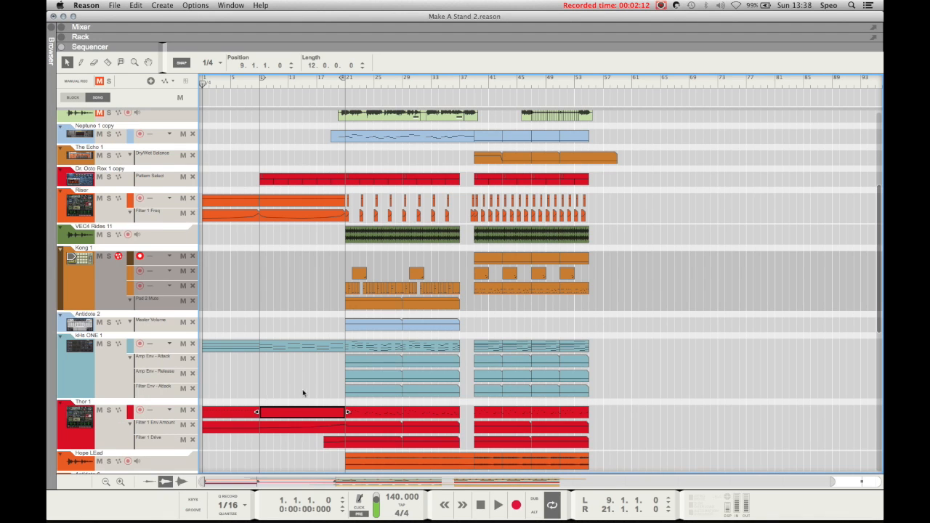
scroll(303, 393, "down", 1)
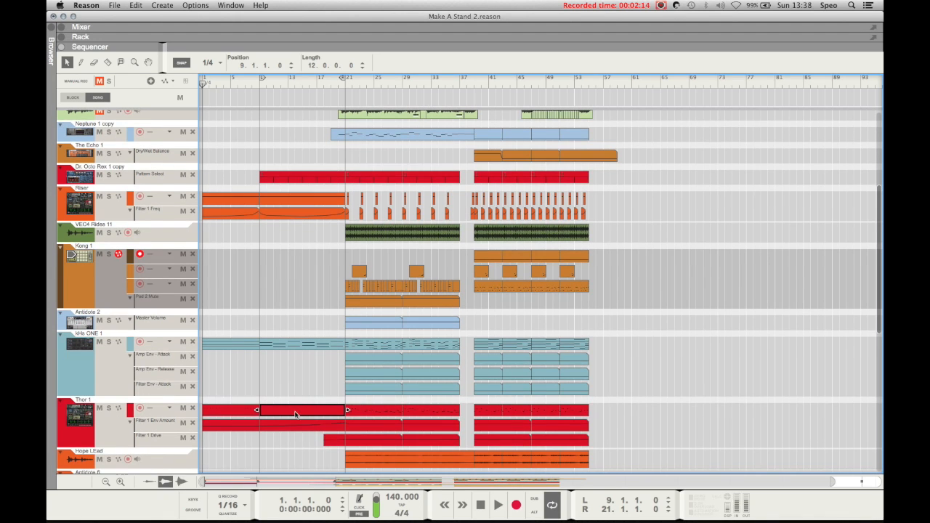
Step: Add a new note lane to the kHs ONE 1 track and place the empty 12-bar clip on it at bar 9
left_click(106, 376)
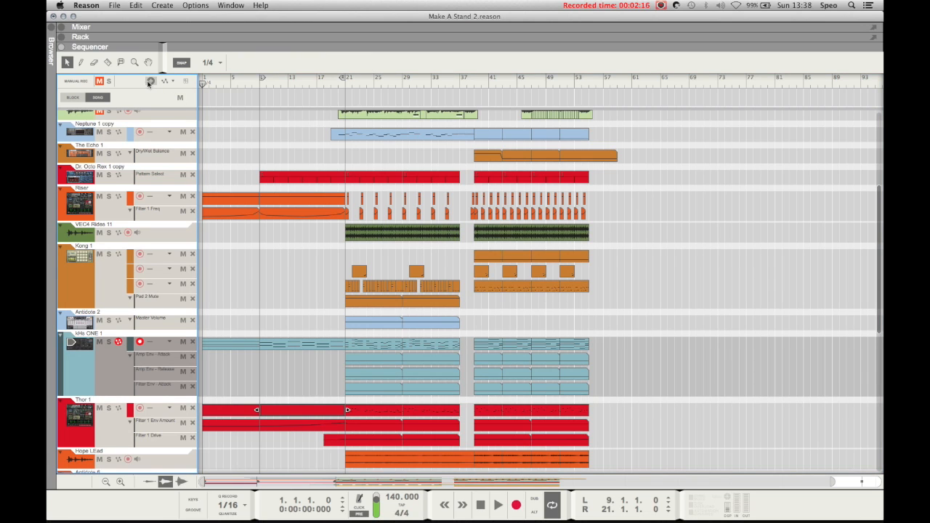
left_click(149, 83)
double_click(299, 367)
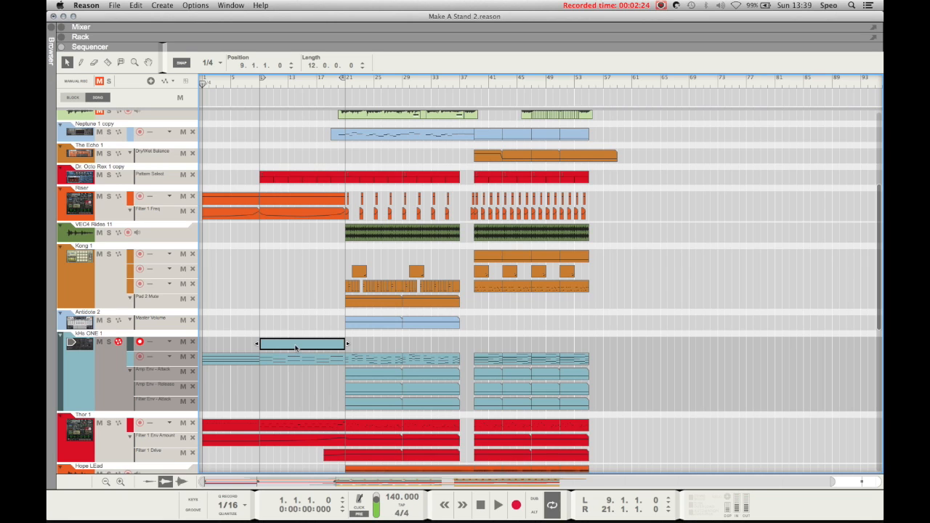
scroll(293, 341, "down", 2)
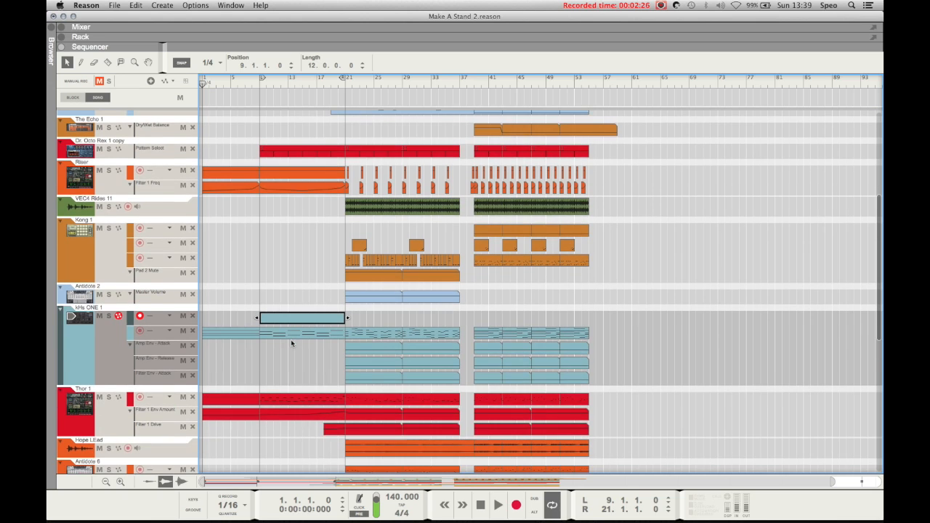
scroll(291, 339, "up", 1)
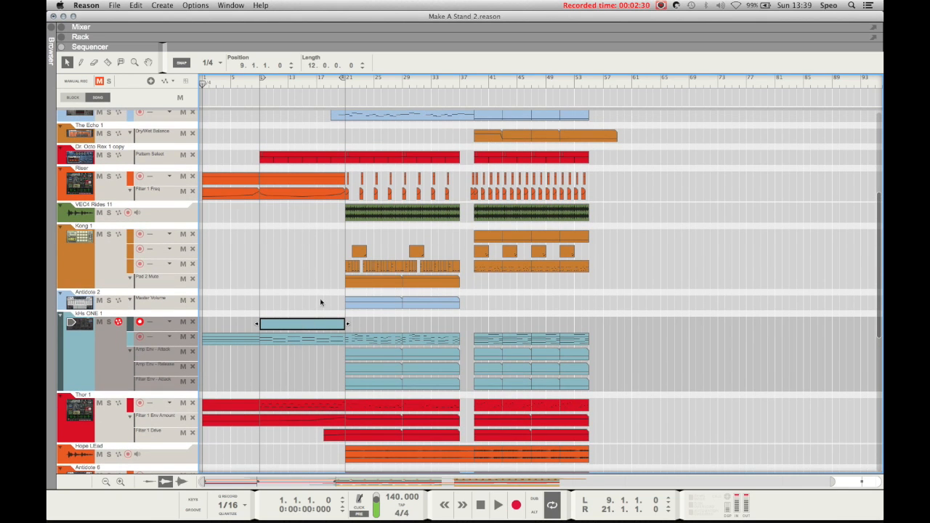
Step: Move the empty clip from kHs ONE 1 to Kong 1's first note lane at bar 9 and delete it
left_click_drag(310, 327, 310, 242)
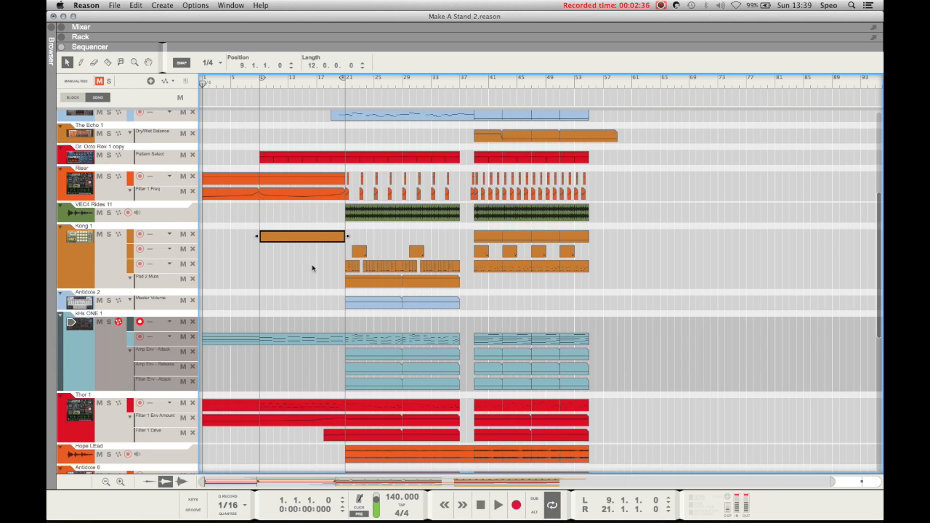
scroll(312, 268, "up", 2)
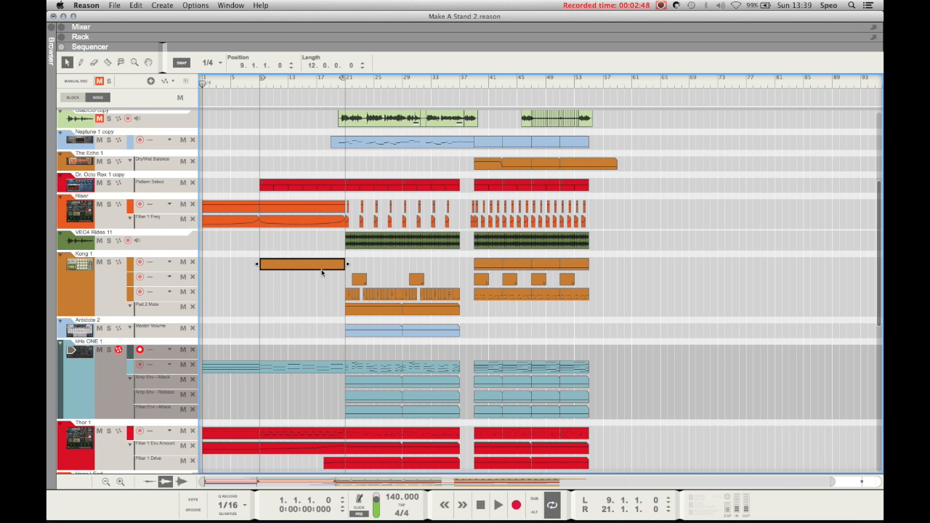
key("Delete")
scroll(323, 313, "up", 8)
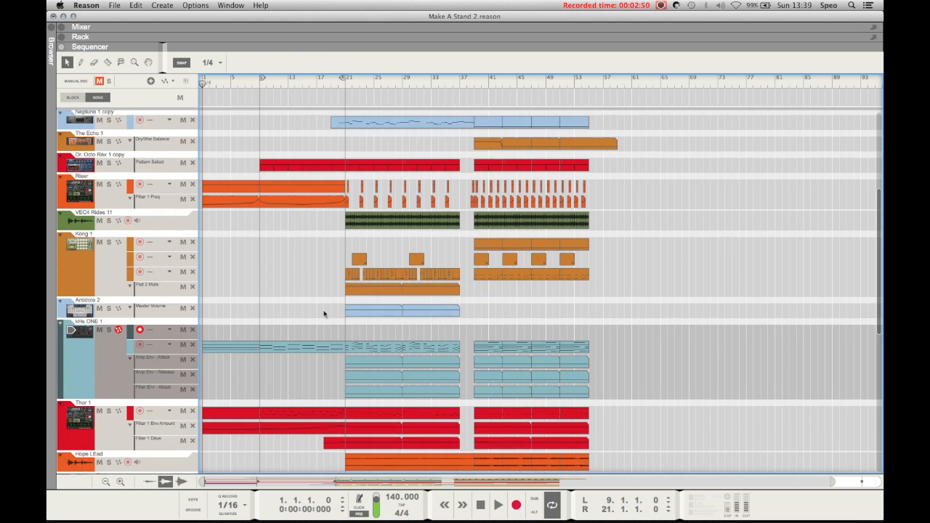
scroll(323, 313, "down", 10)
scroll(324, 314, "up", 2)
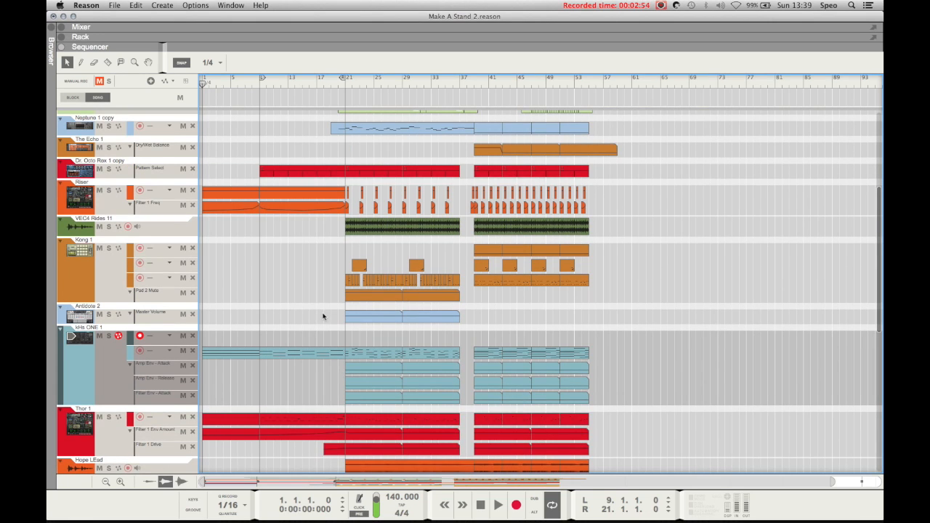
Step: Look over the song's instrument, audio and automation tracks in the arrangement, up to the Ghostkick track
scroll(323, 317, "up", 4)
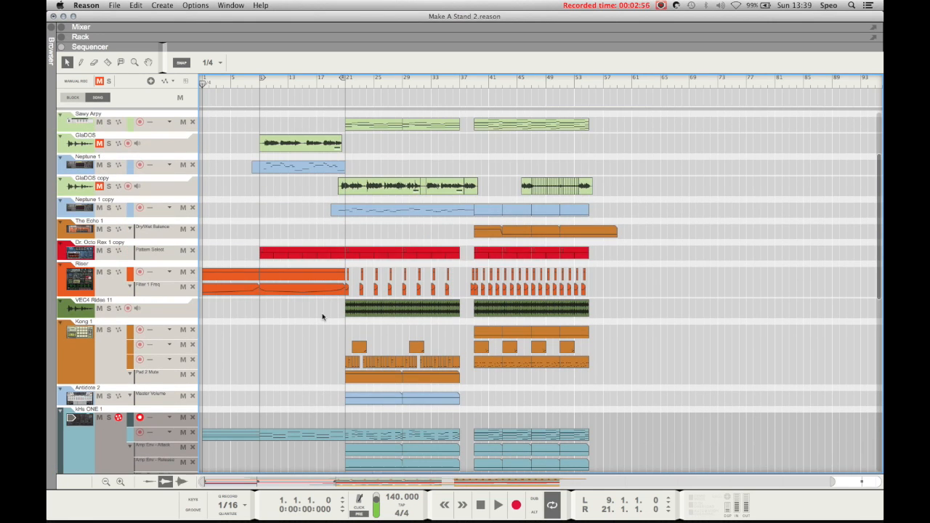
scroll(323, 317, "down", 1)
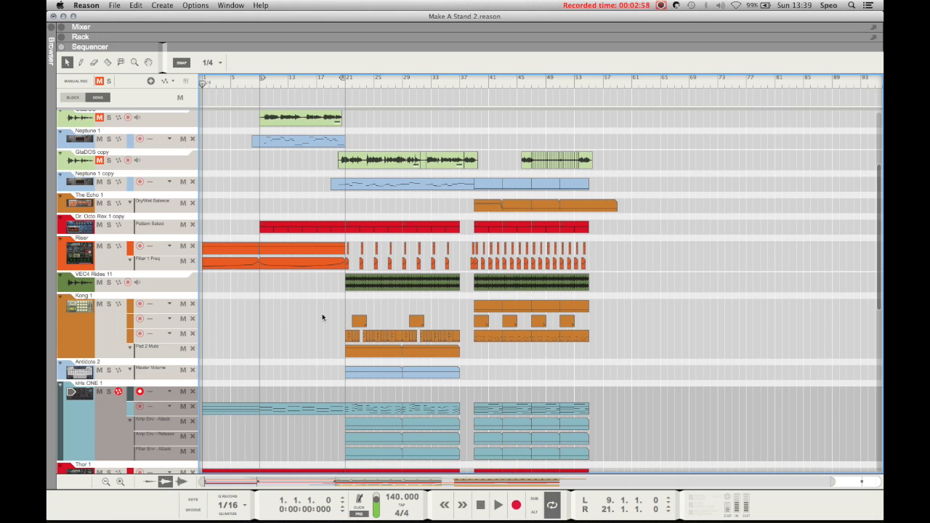
scroll(323, 317, "down", 1)
scroll(323, 317, "up", 3)
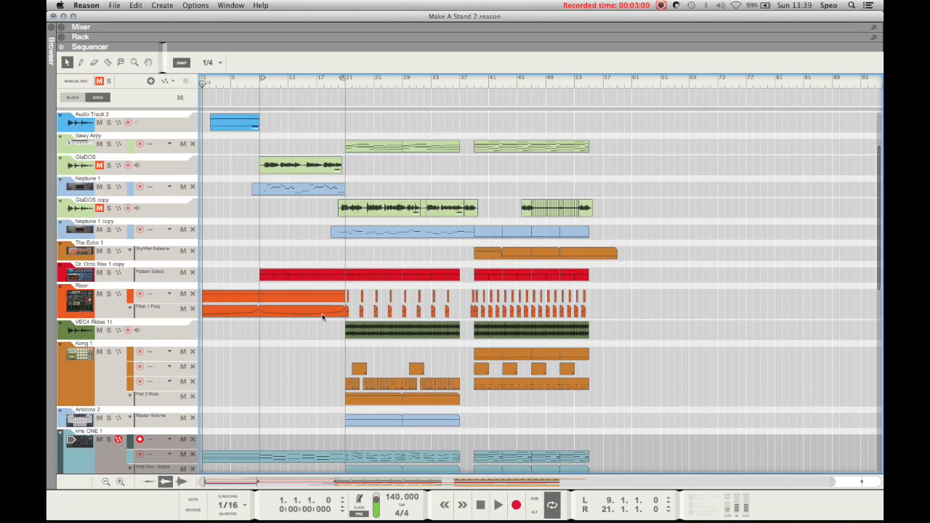
scroll(323, 316, "down", 2)
scroll(323, 317, "down", 3)
scroll(323, 317, "up", 7)
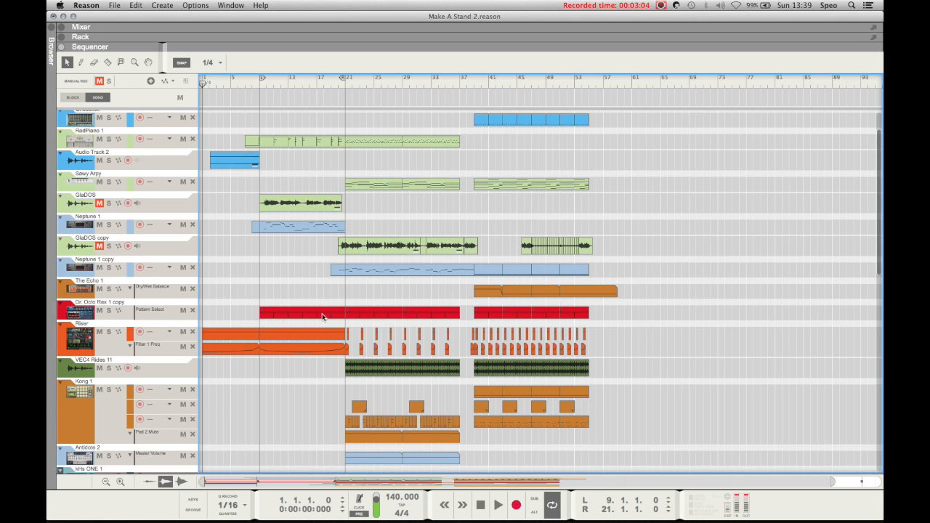
scroll(323, 317, "down", 1)
scroll(320, 311, "up", 2)
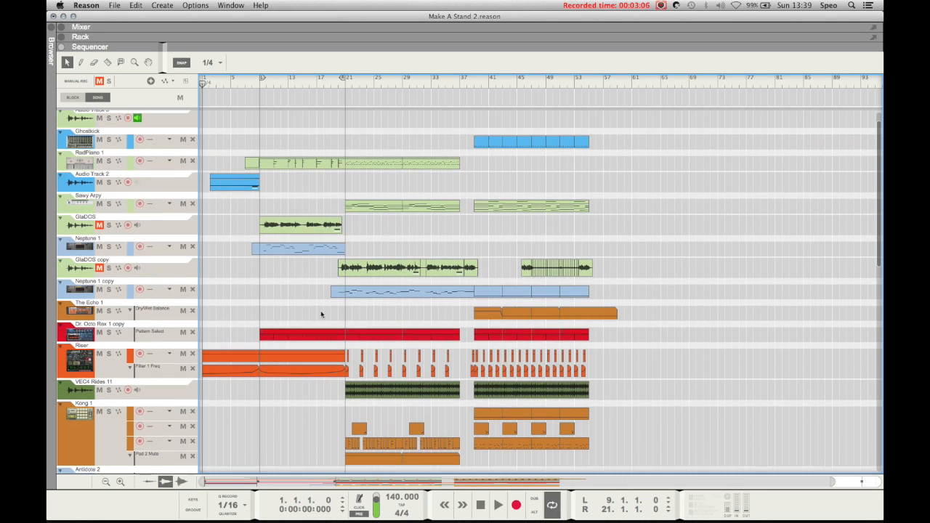
Step: Place the song position at bar 9, show the browser beside the arrangement and start playback
left_click(259, 82)
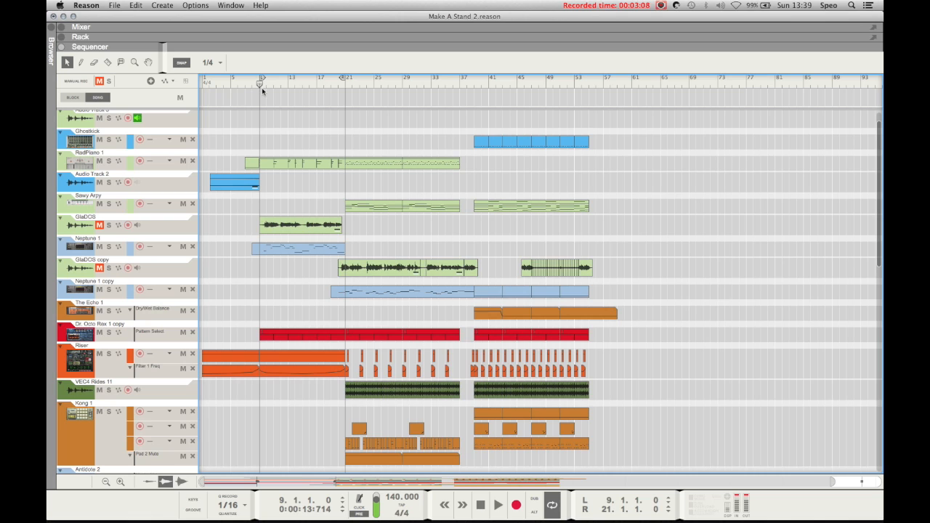
key("F3")
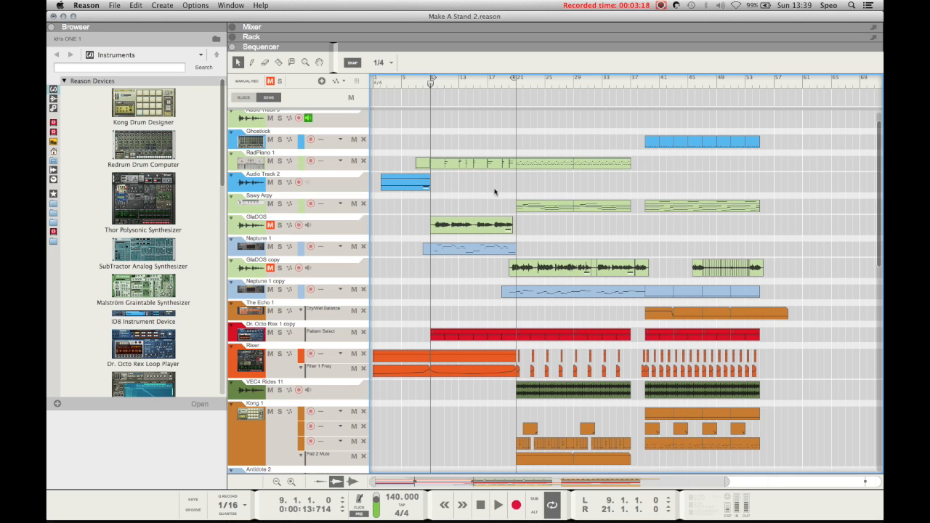
scroll(487, 198, "up", 1)
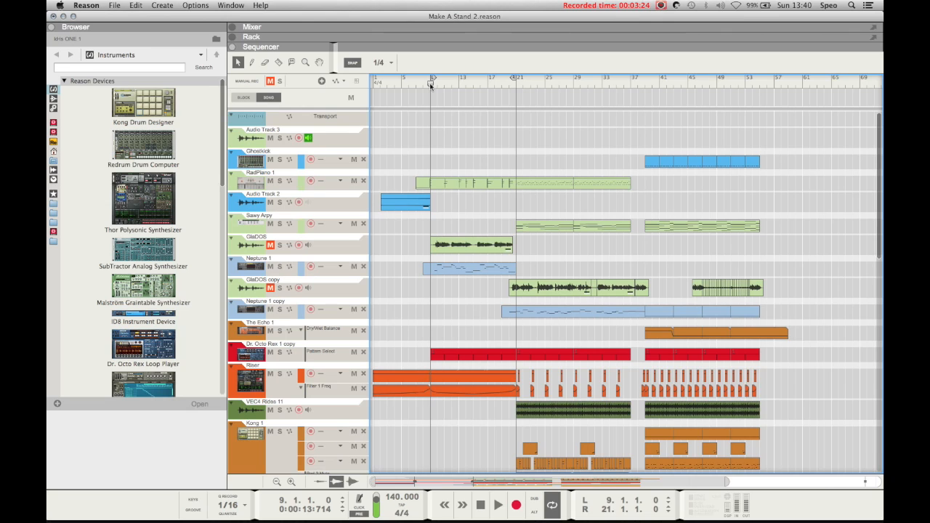
key("space")
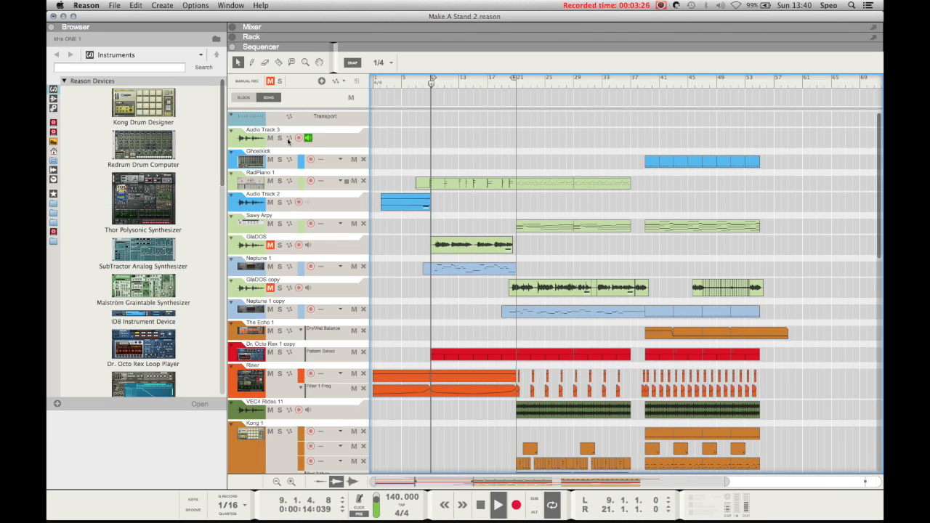
Step: Add VEC4 Sweeps Up 01.wav from the Samples folder's VEC4 Effects to a new audio track at position 18.4.1
left_click(54, 204)
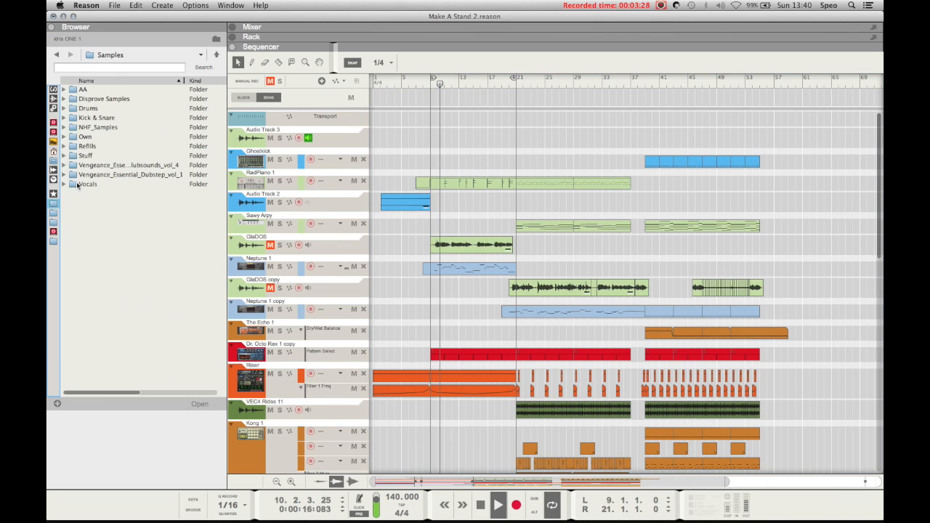
double_click(120, 165)
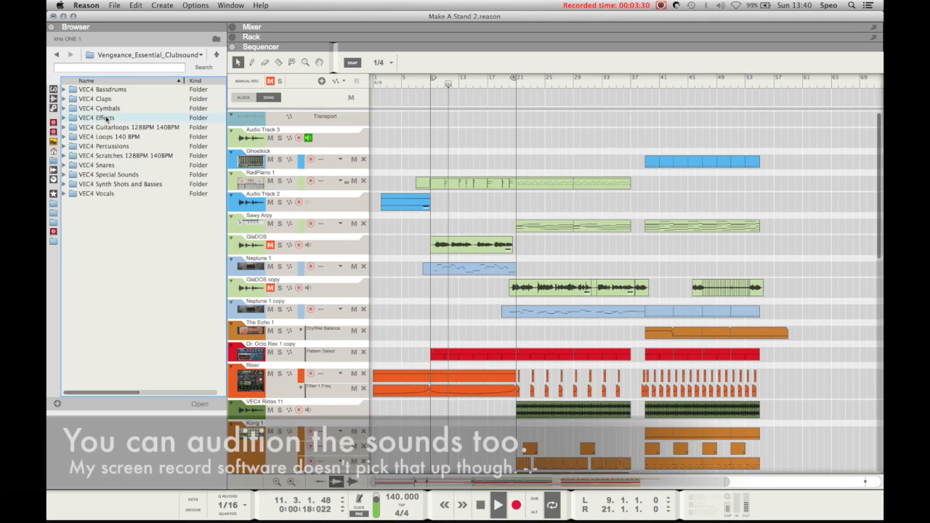
double_click(104, 117)
double_click(123, 165)
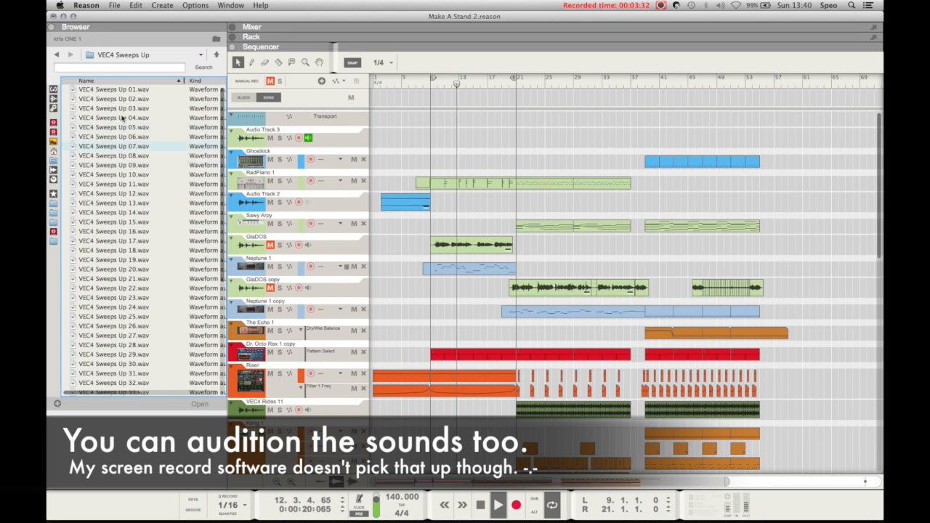
left_click_drag(116, 89, 509, 164)
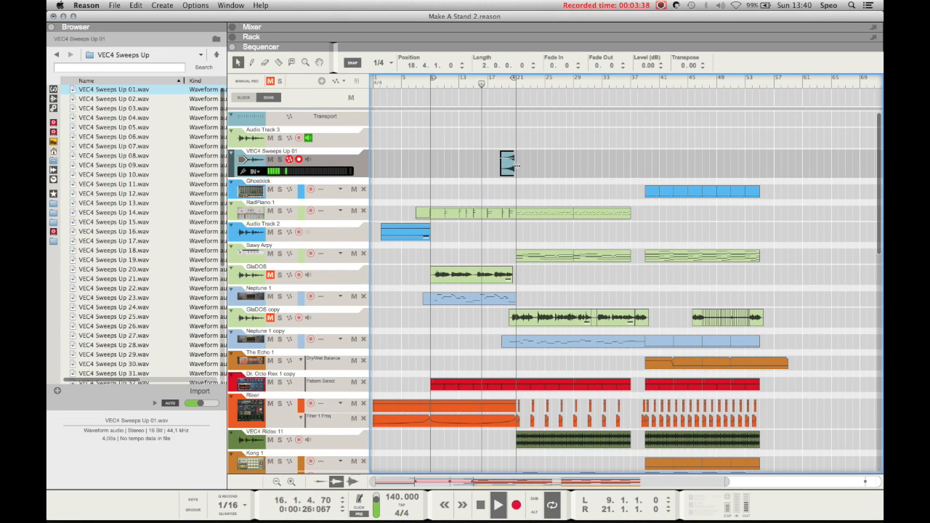
Step: Add VEC4 Impacts 06.wav to the sweep's audio track at bar 9 and return the song position to bar 9
left_click(56, 55)
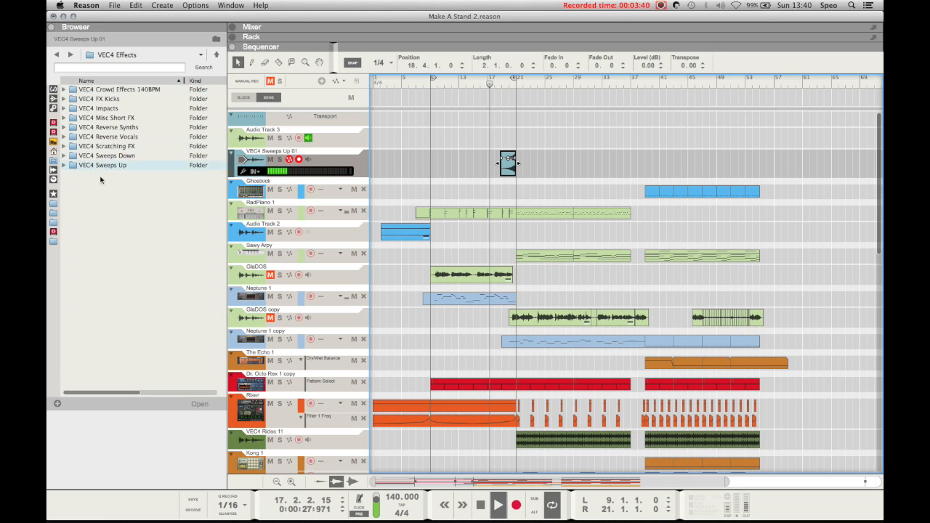
left_click(105, 110)
double_click(105, 109)
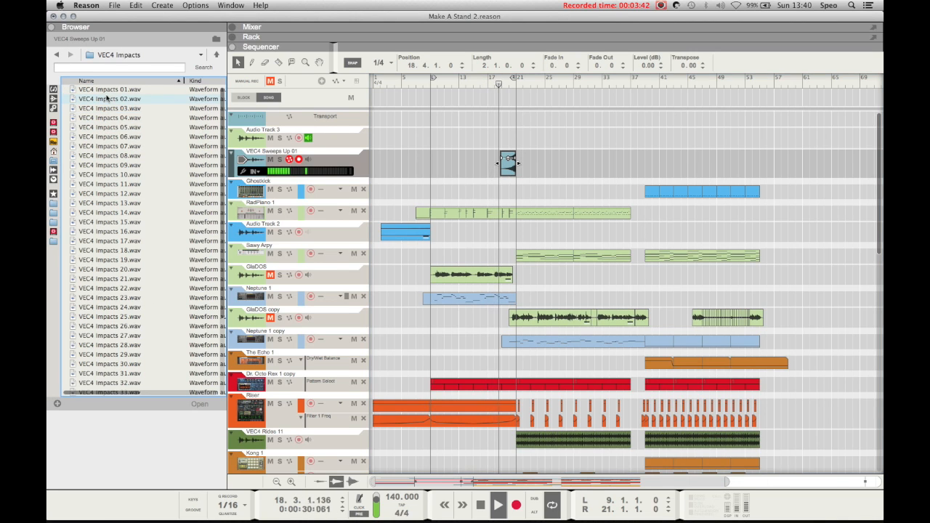
left_click_drag(109, 136, 432, 165)
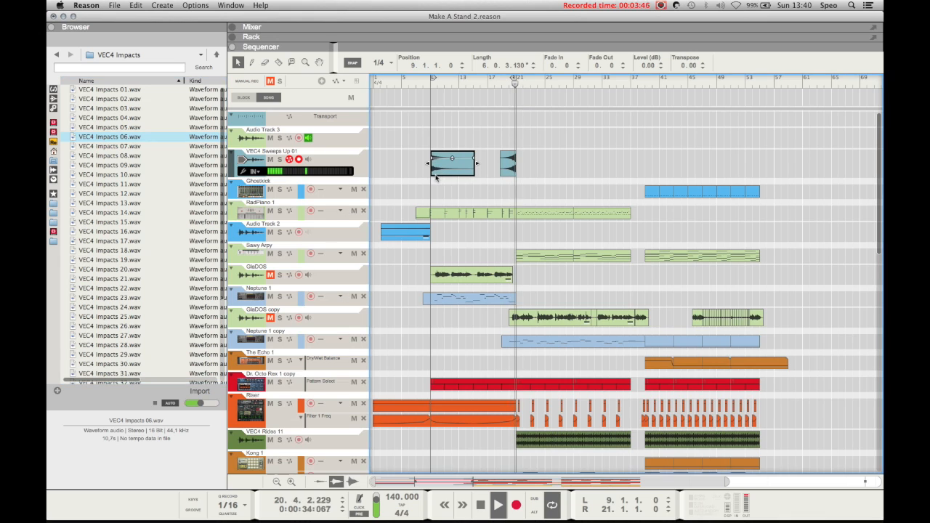
left_click(417, 179)
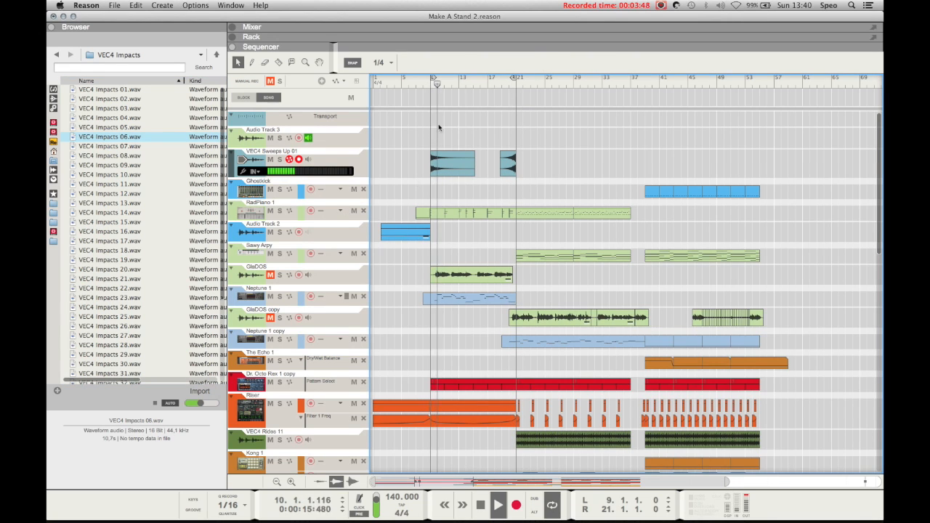
left_click(432, 85)
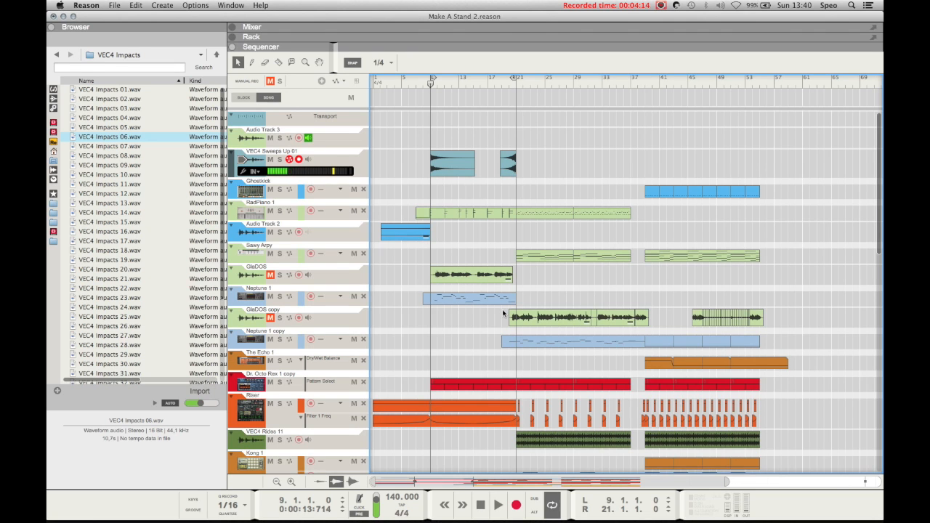
Step: Switch to the rack of the untitled song containing the Hofner Pick NN-XT and the Bass Amp
scroll(499, 312, "down", 2)
scroll(498, 312, "up", 2)
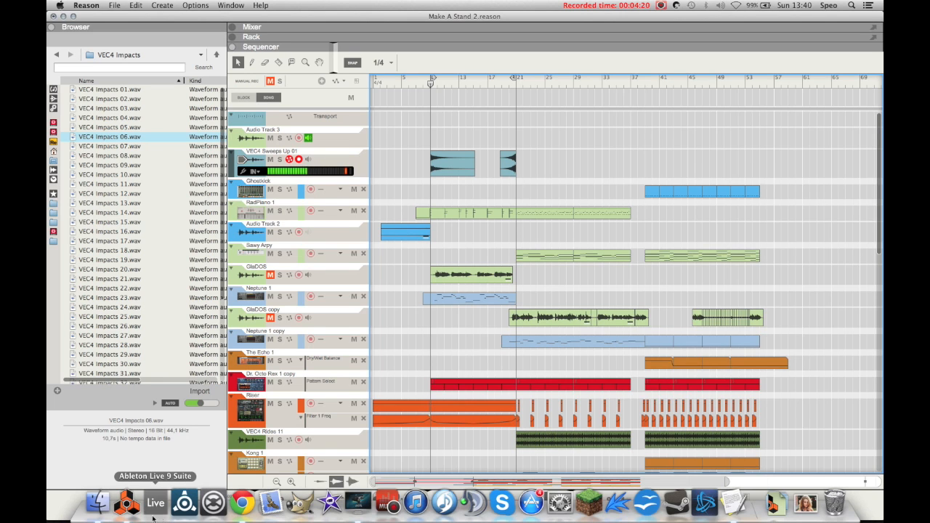
right_click(137, 514)
left_click(145, 425)
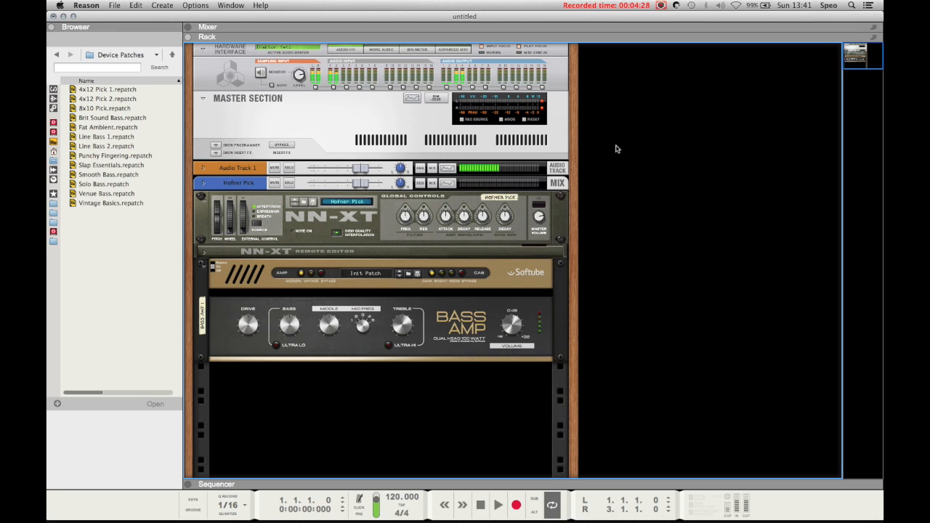
Step: Create an MClass Compressor in the empty space beside the rack and undo its creation
right_click(615, 148)
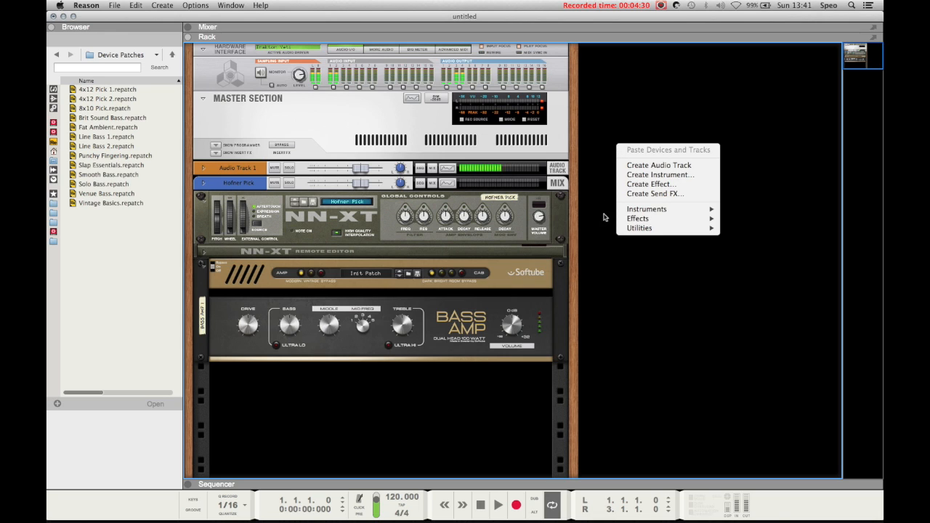
mouse_move(624, 222)
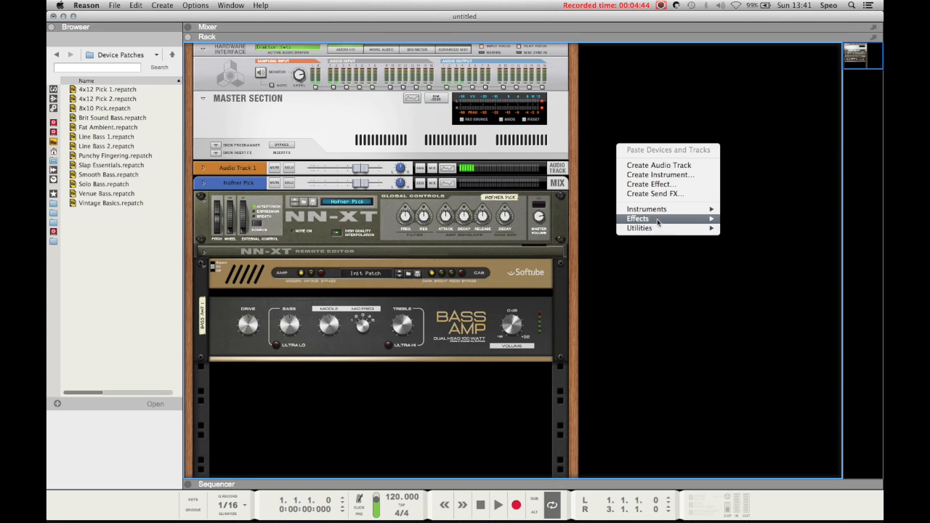
mouse_move(662, 232)
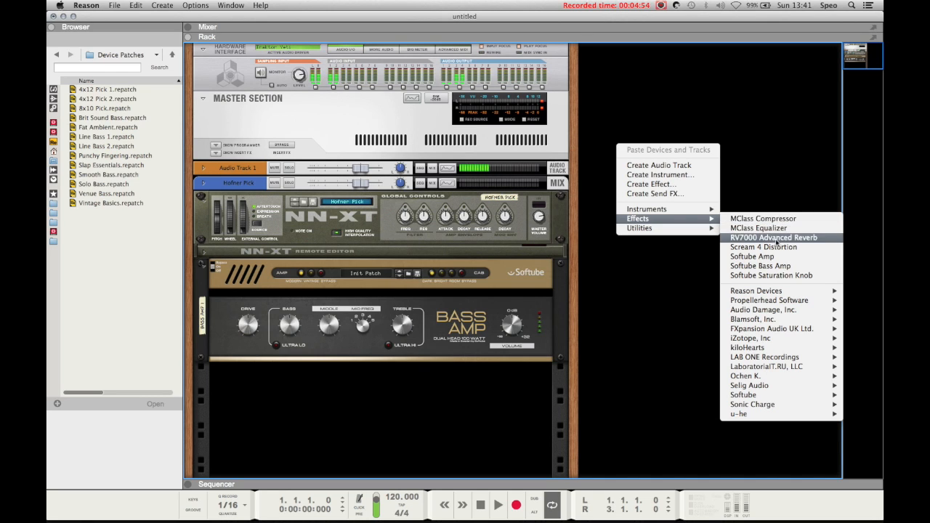
left_click(734, 111)
right_click(639, 97)
mouse_move(714, 173)
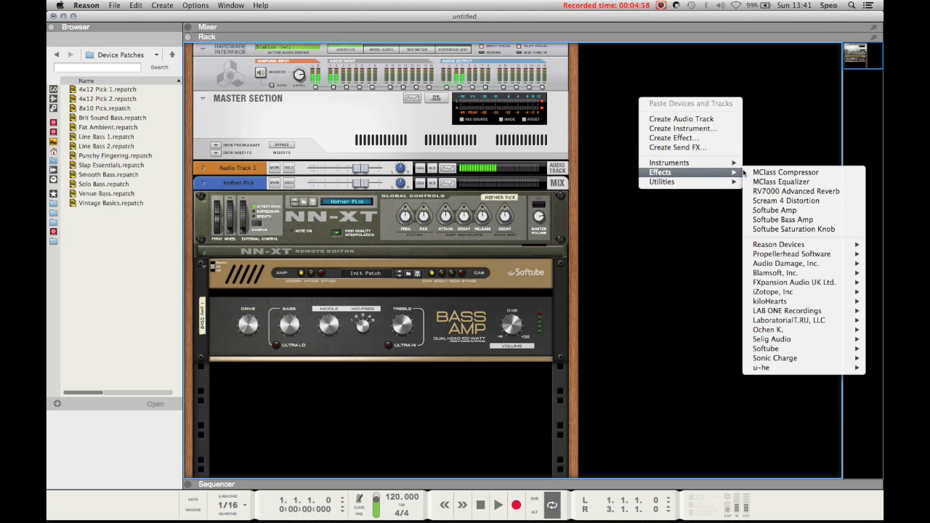
left_click(774, 172)
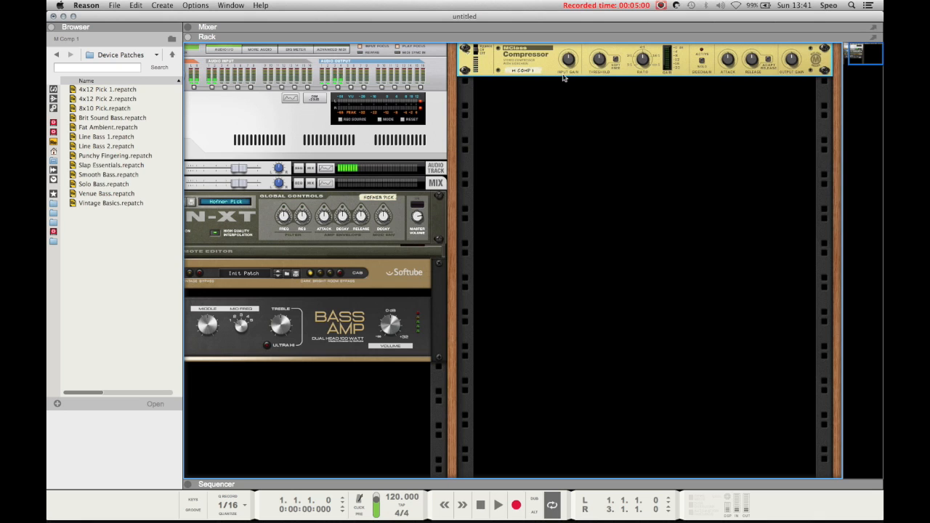
key("ctrl+z")
Step: Look through the available effects grouped by manufacturer, including the Blamsoft, Inc. devices
right_click(688, 118)
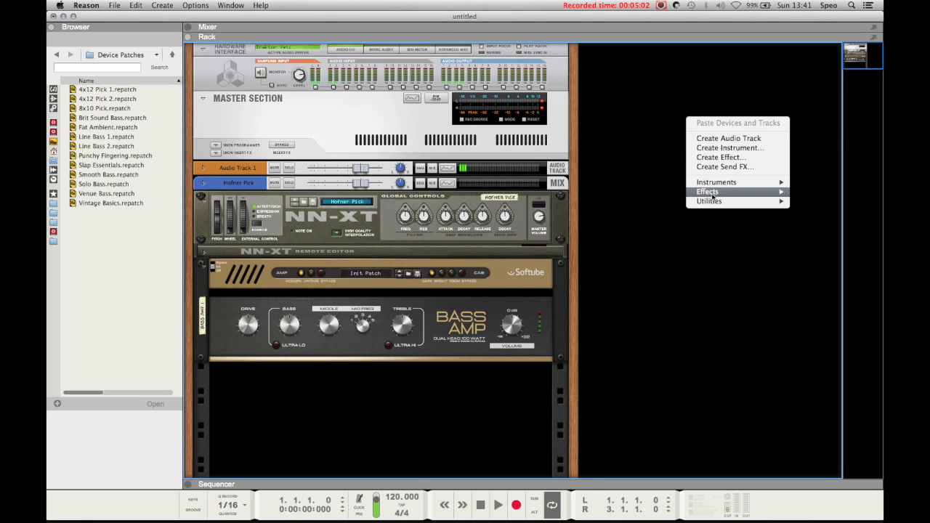
mouse_move(711, 192)
mouse_move(623, 265)
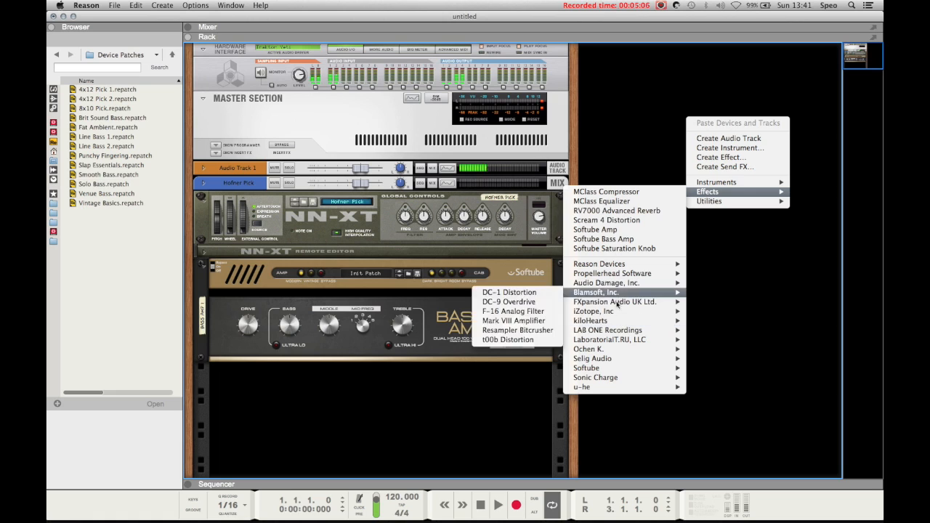
mouse_move(617, 293)
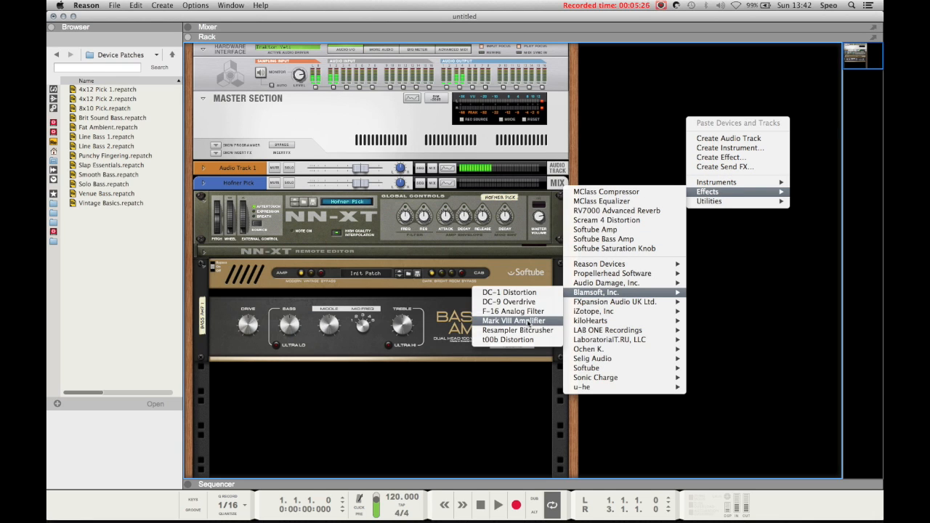
left_click(528, 324)
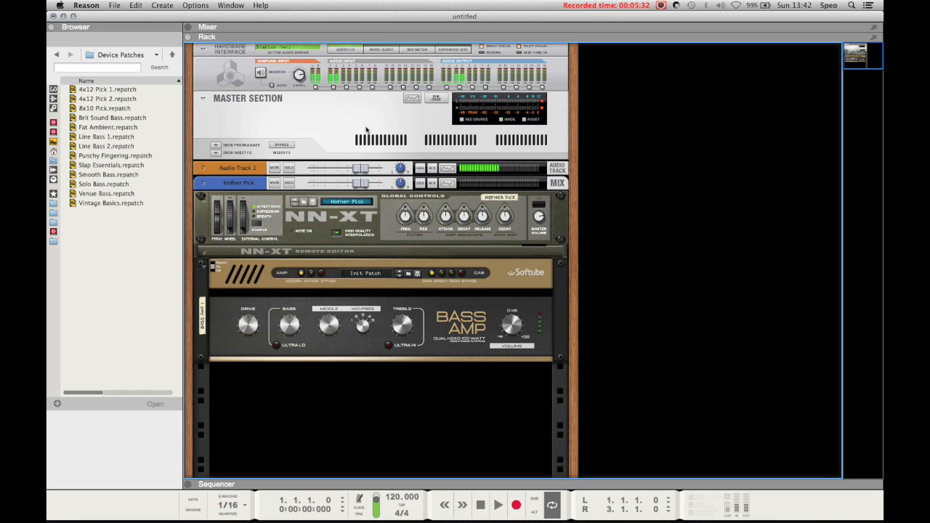
Step: Create an RV7000 Advanced Reverb as a send effect on the Master Section and inspect its cabling on the rear of the rack
right_click(347, 125)
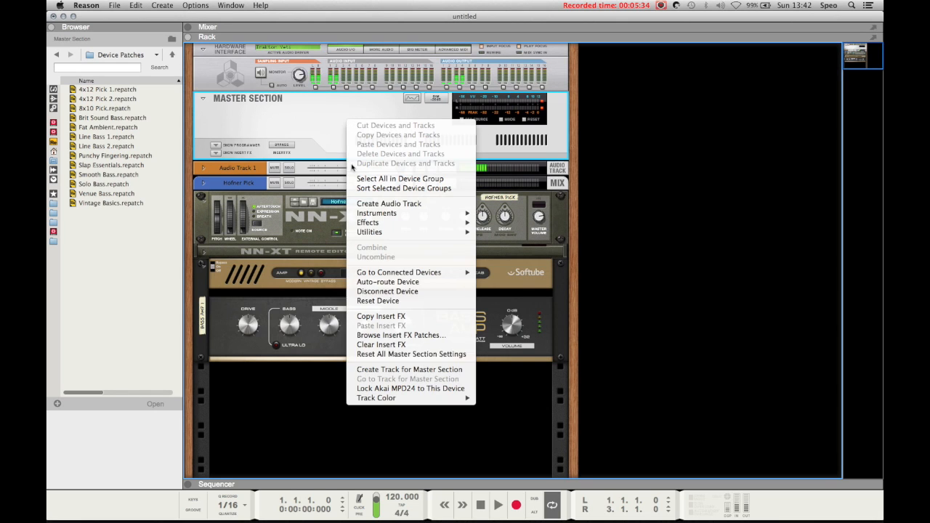
mouse_move(393, 213)
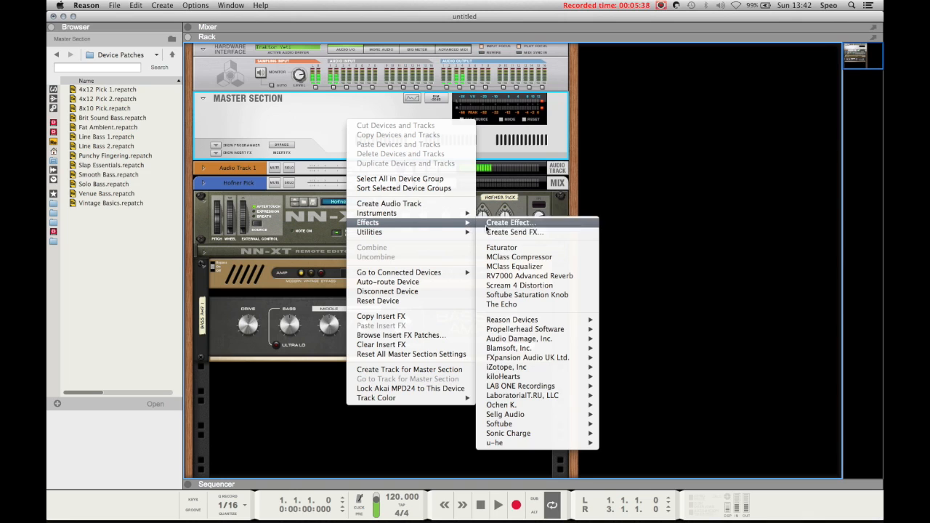
left_click(503, 232)
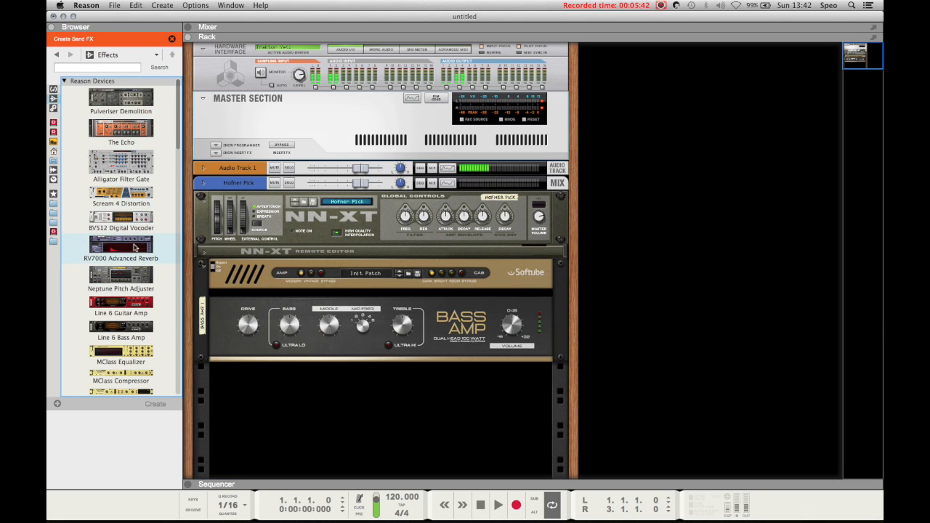
double_click(130, 249)
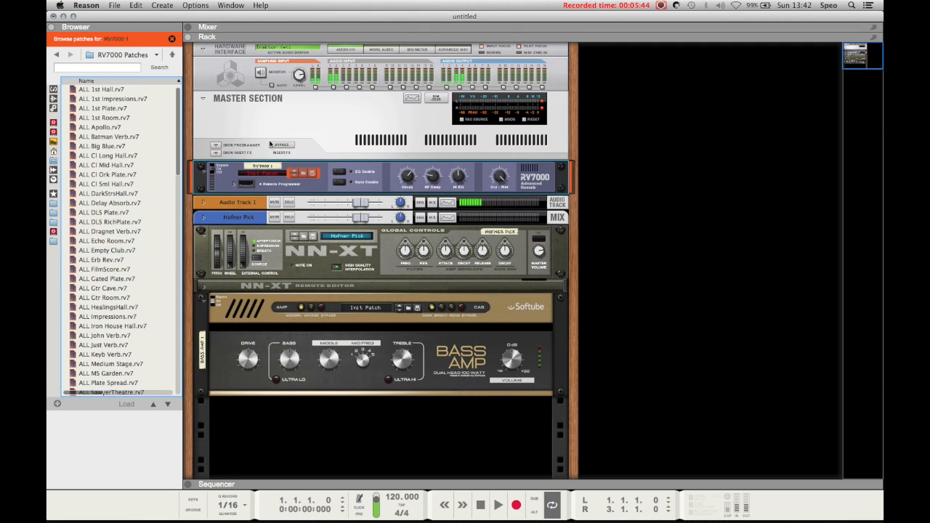
key("Tab")
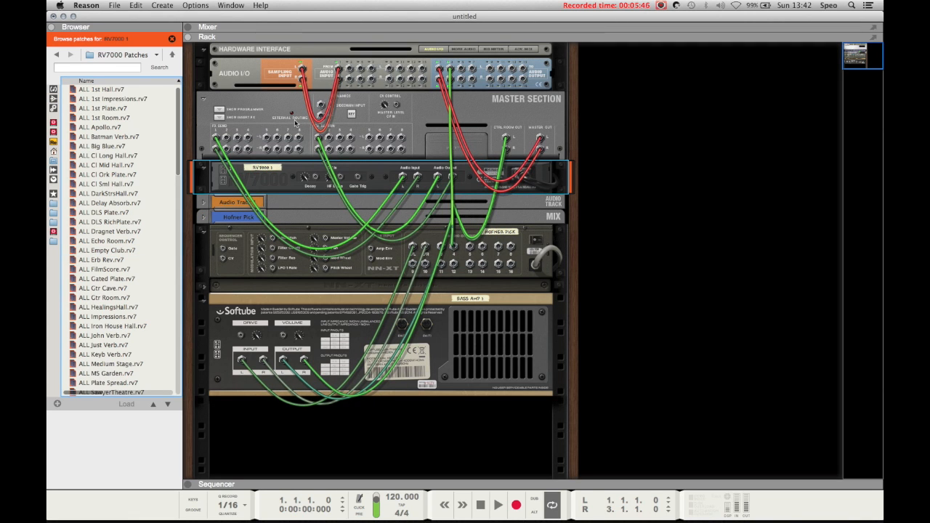
key("Tab")
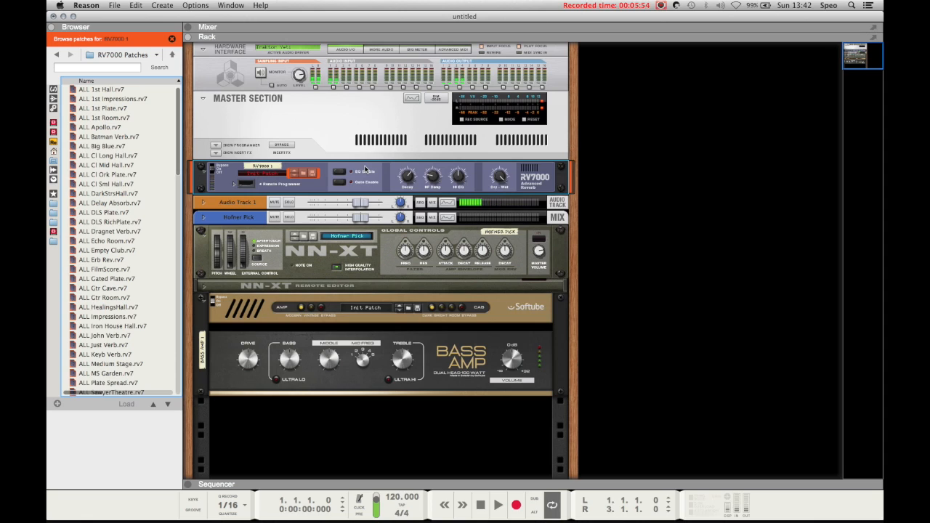
Step: Deselect the RV7000, switch to the open song Make A Stand 2.reason to view its sequencer, and return to the untitled song
left_click(777, 268)
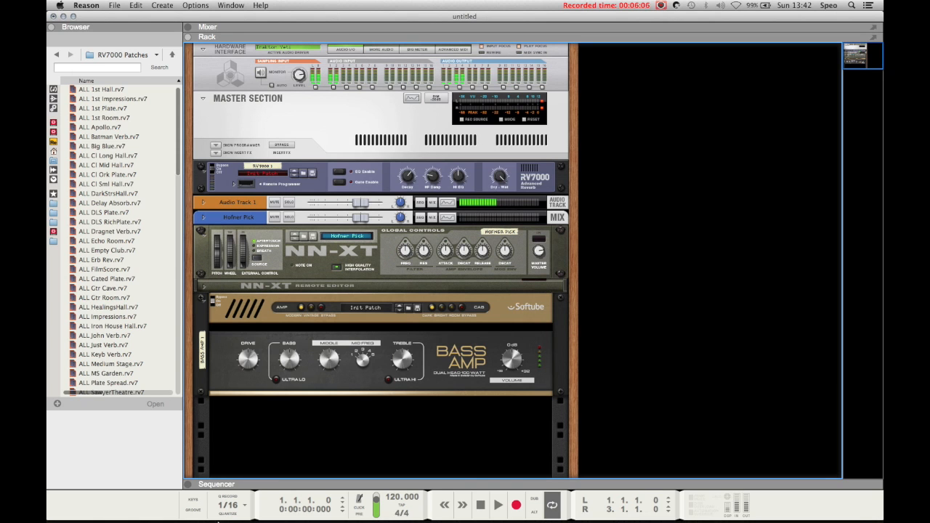
right_click(127, 503)
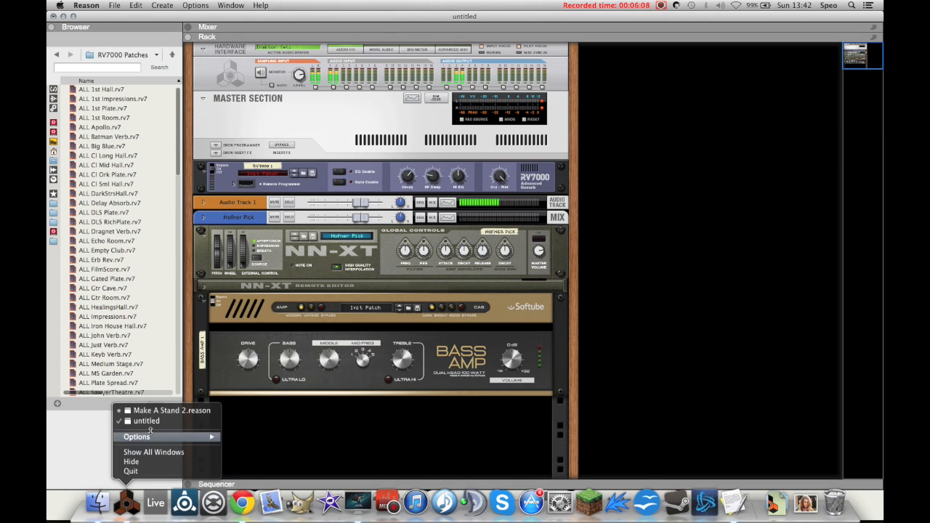
left_click(167, 411)
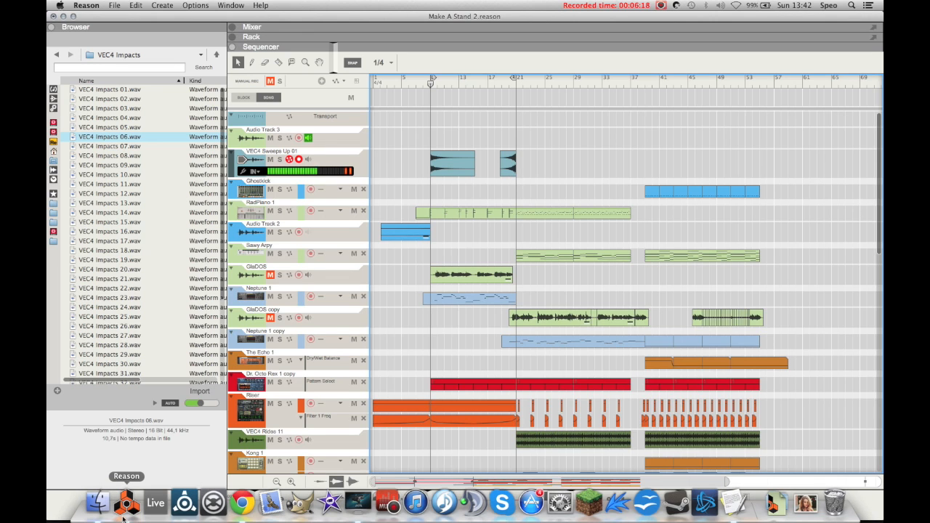
right_click(123, 513)
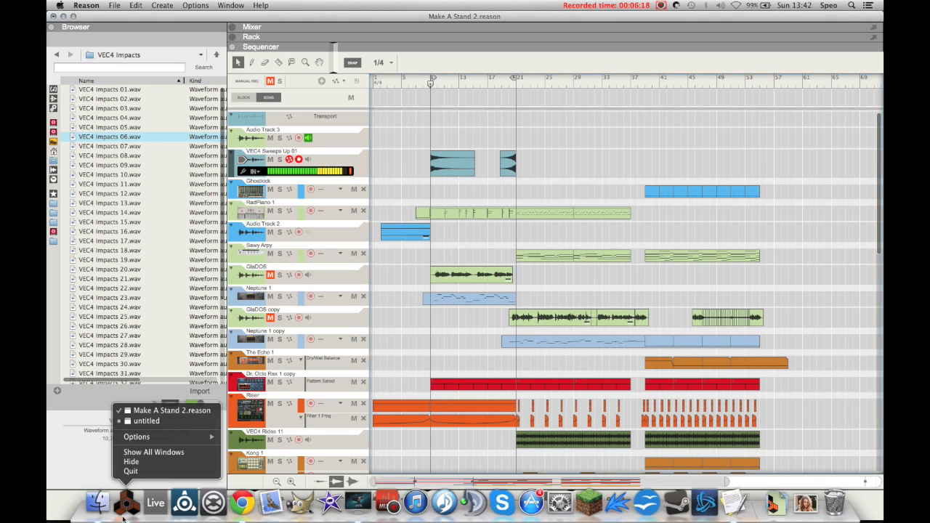
left_click(169, 424)
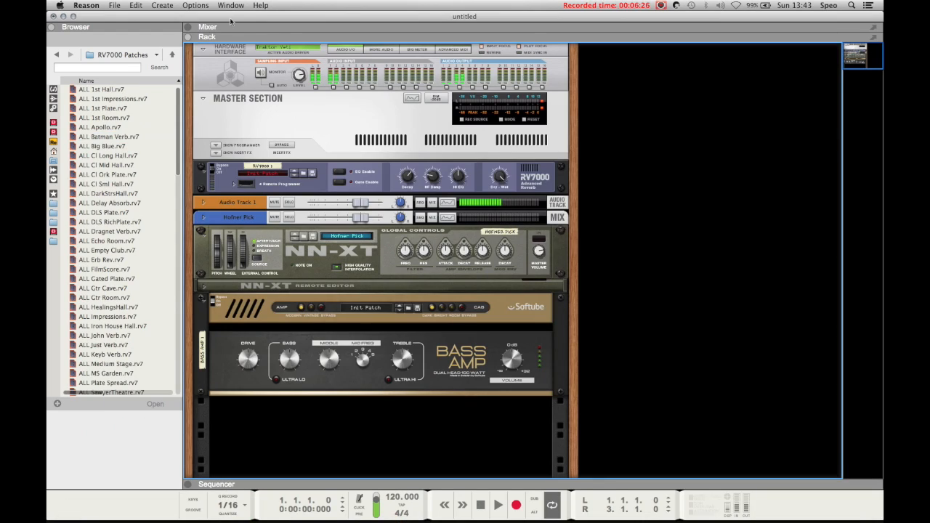
Step: Hide the browser in the untitled song and rearrange the window to show the mixer and sequencer with the rack folded
left_click(189, 28)
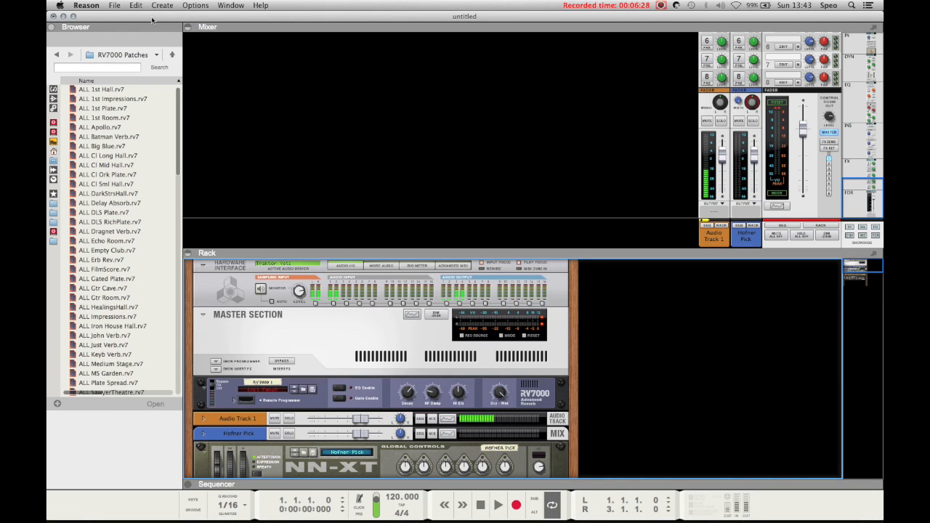
left_click(51, 27)
left_click(62, 27)
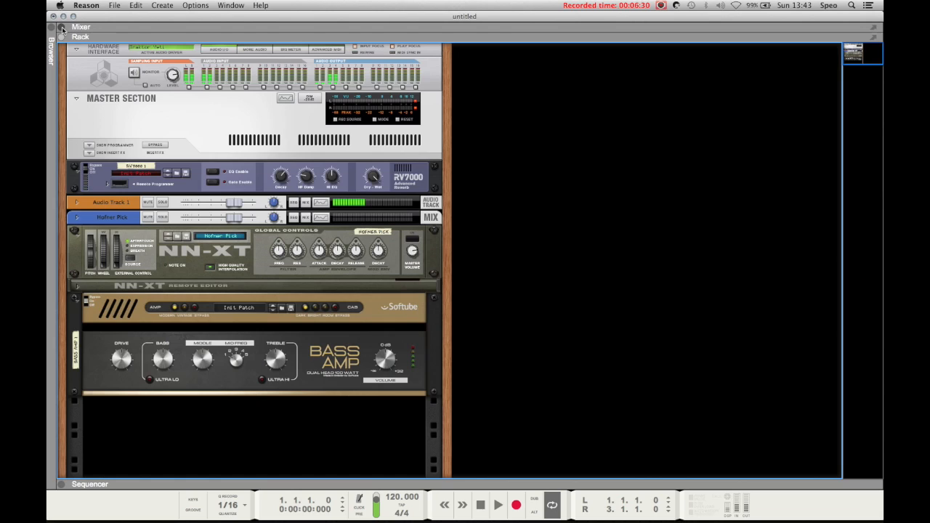
left_click(62, 37)
Step: Switch to Make A Stand 2.reason, locate the kHs ONE 1 synth in its rack, and copy the device with its track
mouse_move(160, 507)
right_click(130, 507)
left_click(164, 412)
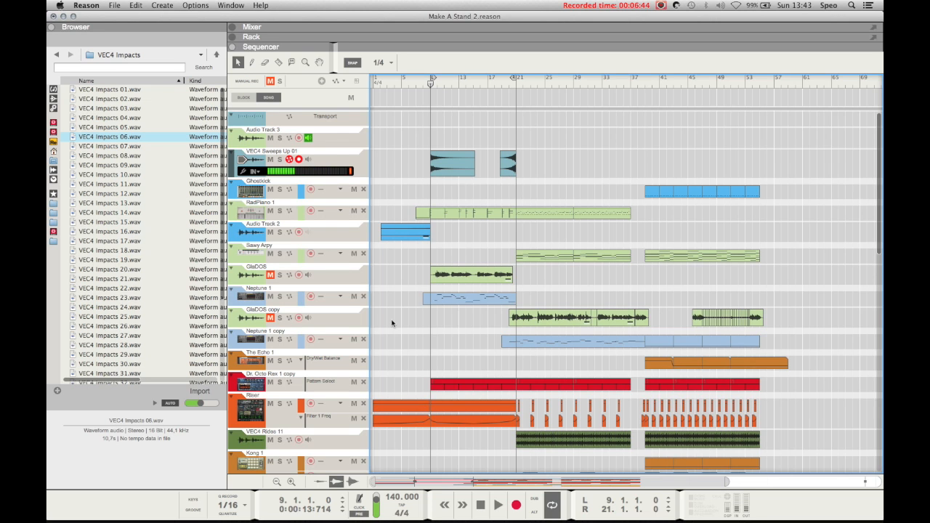
key("F6")
scroll(555, 201, "down", 5)
scroll(574, 209, "up", 5)
scroll(582, 218, "down", 12)
scroll(503, 255, "down", 5)
left_click(366, 274)
left_click(305, 263)
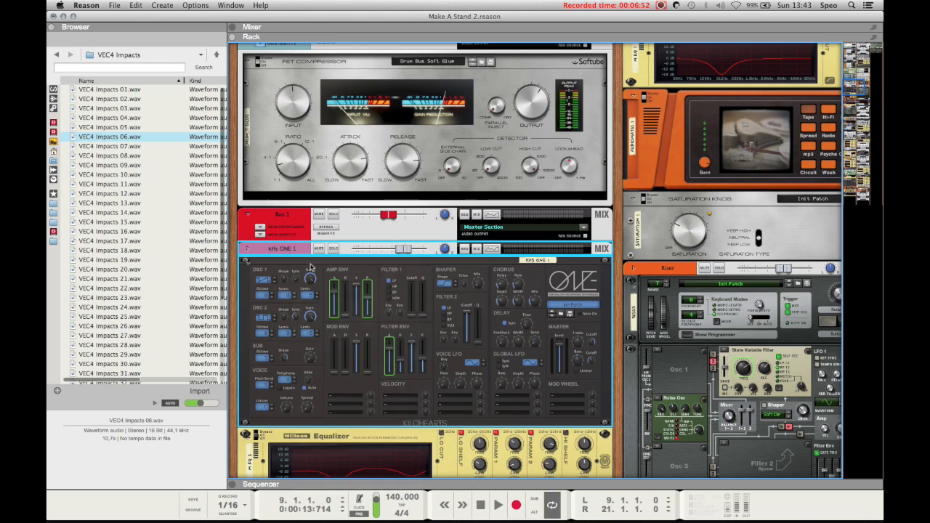
Step: Switch back to the untitled song and paste the kHs ONE 1 synth with its sequencer track
right_click(126, 503)
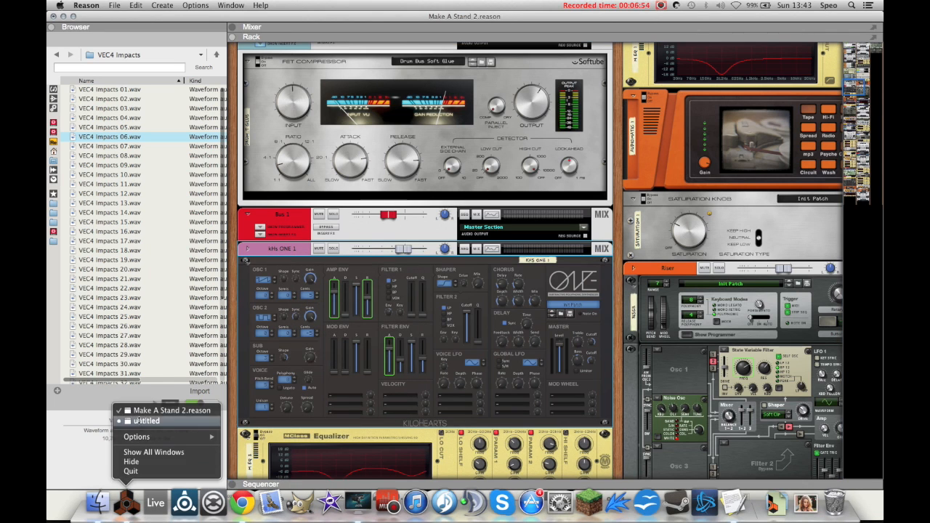
left_click(142, 421)
key("super+v")
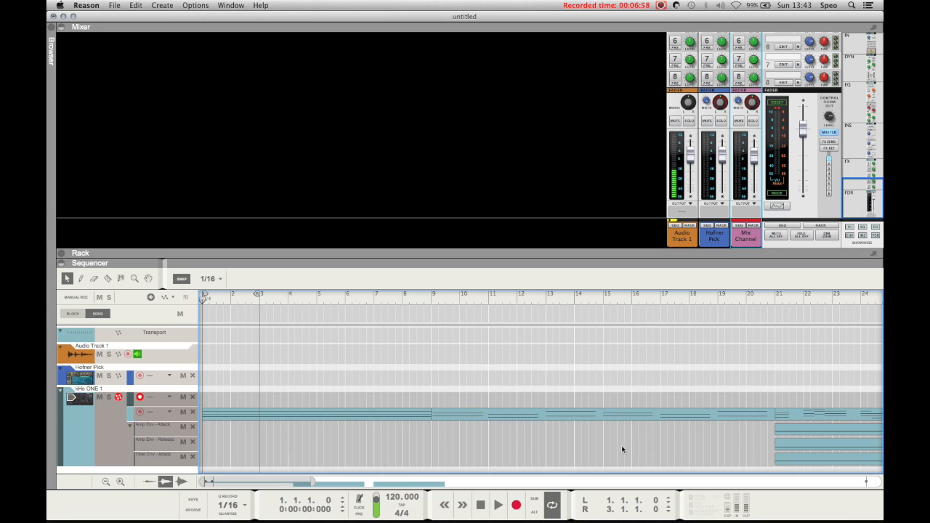
Step: Show the rack of the untitled song and examine the pasted kHs ONE 1 synth below the NN-XT
left_click(465, 220)
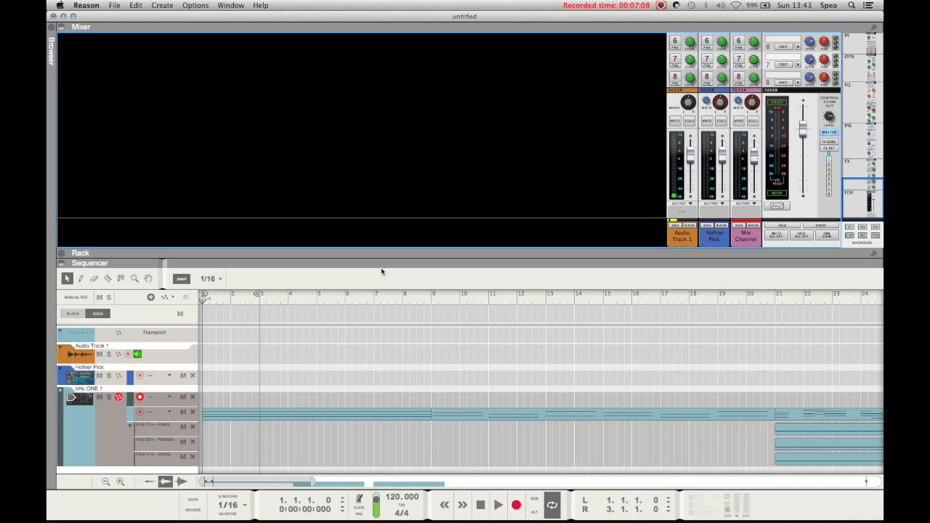
key("F7")
key("F6")
scroll(493, 288, "up", 5)
left_click(548, 288)
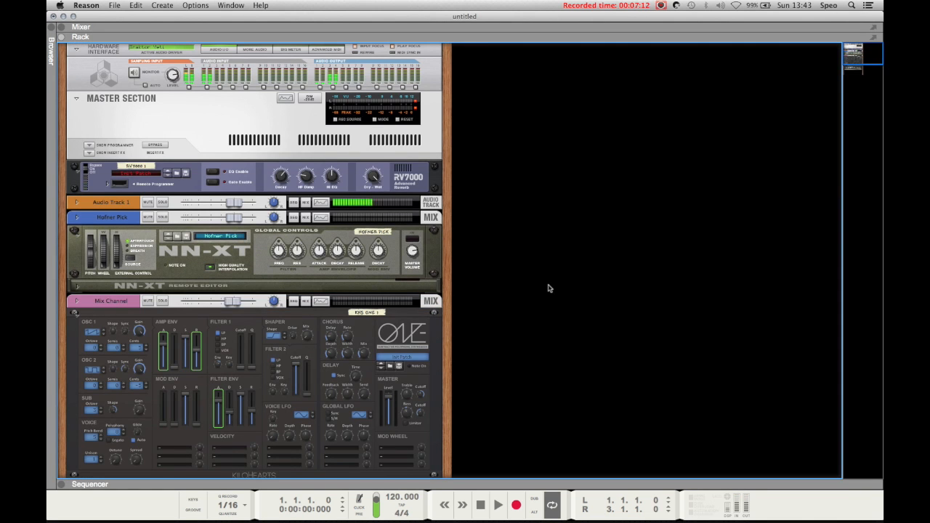